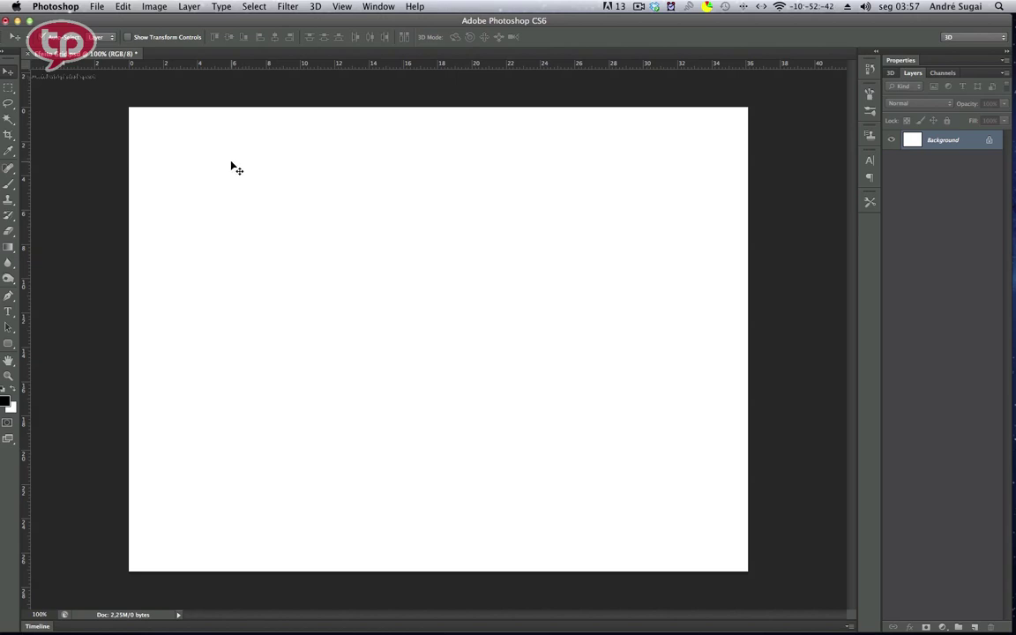
# Step: Create empty Layer 1 above the Background with Ctrl+Shift+Alt+N, skipping the dialog
pyautogui.hotkey('ctrl', 'shift', 'alt', 'n')
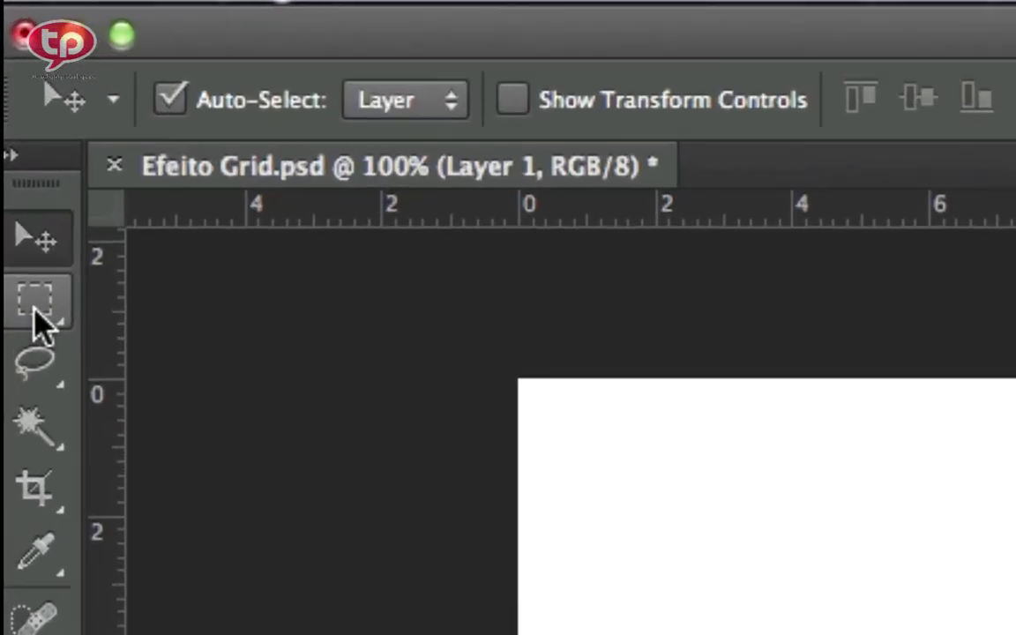
# Step: Fill a small square marquee near the canvas's top-left corner with black foreground colour
pyautogui.click(35, 309)
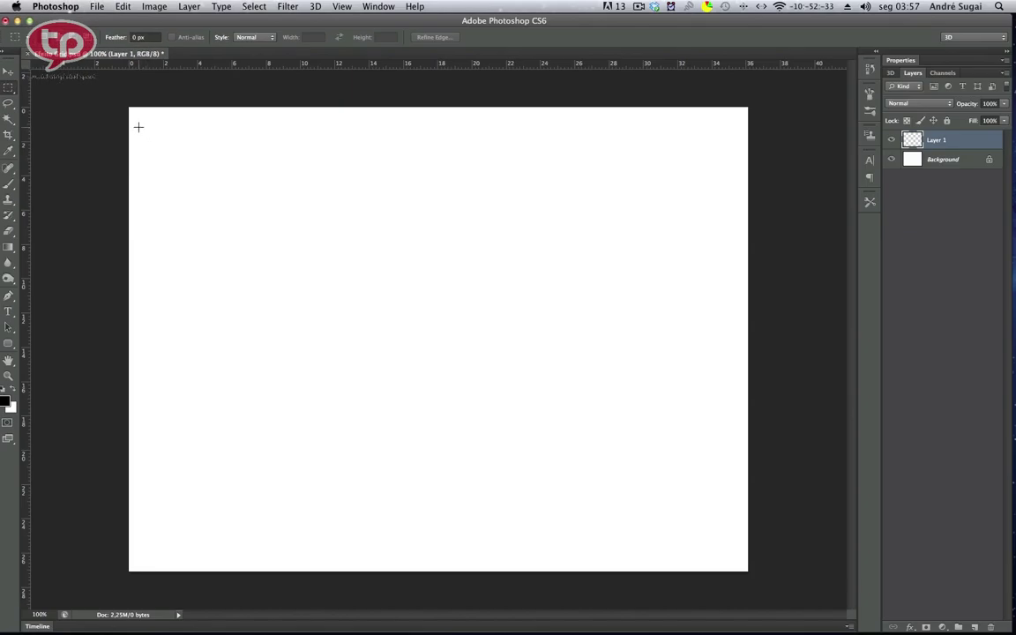
pyautogui.moveTo(138, 127); pyautogui.dragTo(224, 194)
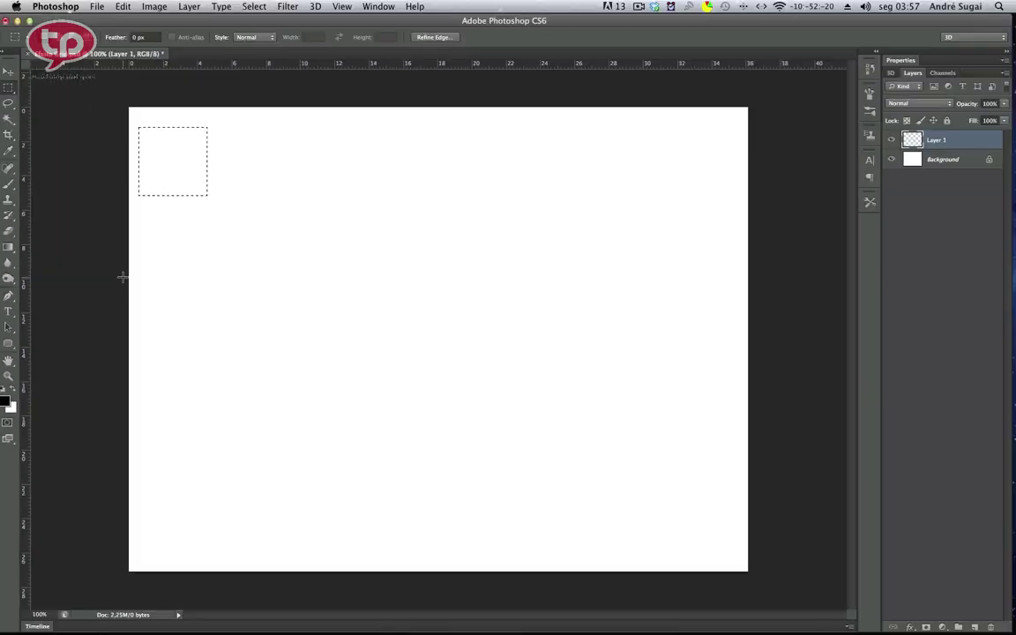
pyautogui.hotkey('alt', 'BackSpace')
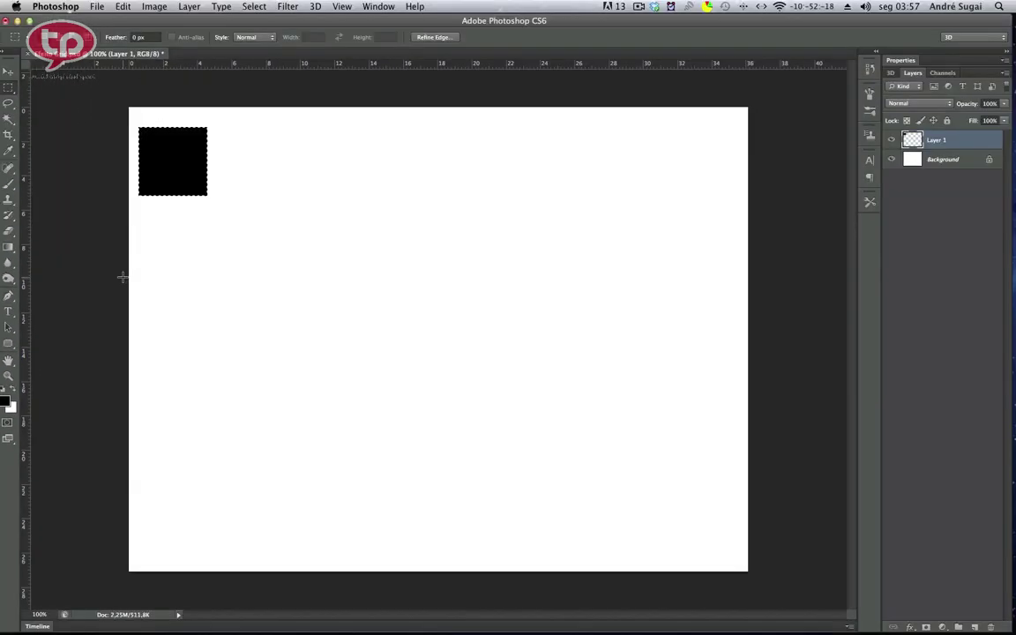
pyautogui.rightClick(10, 249)
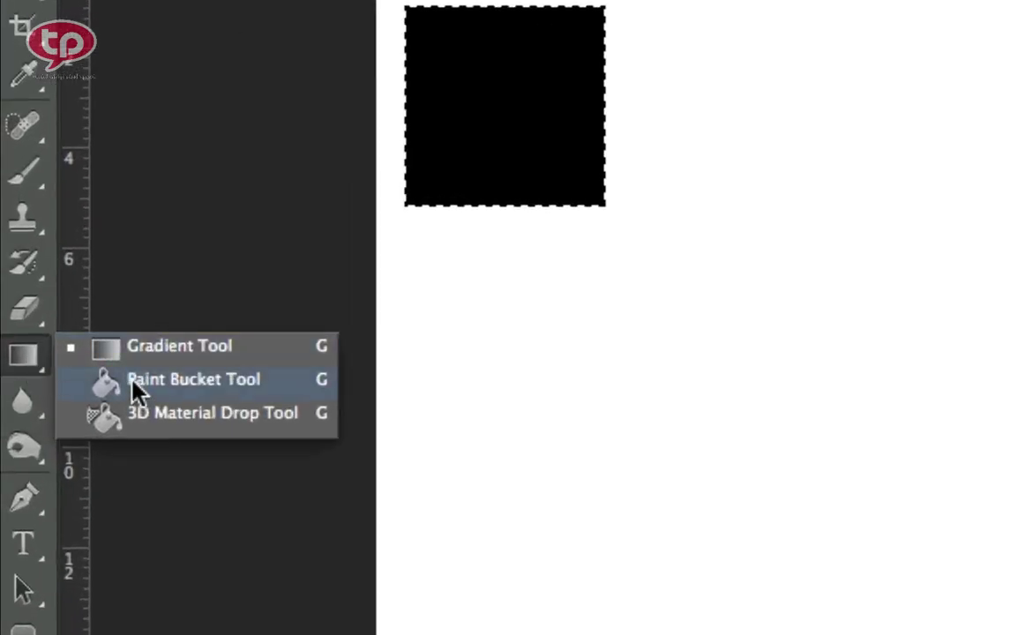
pyautogui.click(132, 388)
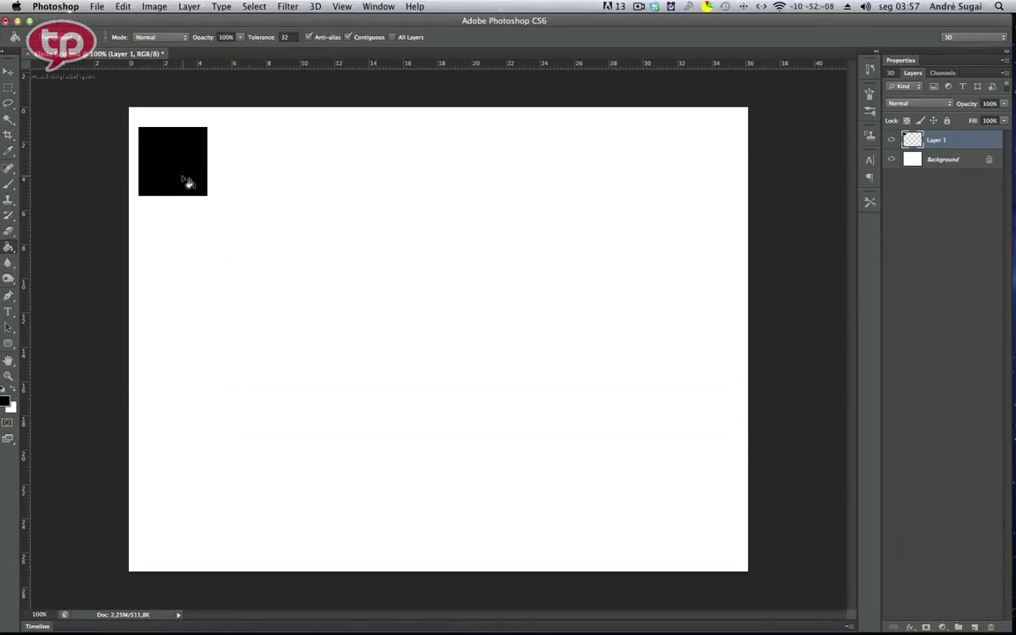
# Step: Duplicate the square to Layer 1 copy and move the copy just right of the original
pyautogui.hotkey('ctrl', 'd')
pyautogui.hotkey('ctrl', 'j')
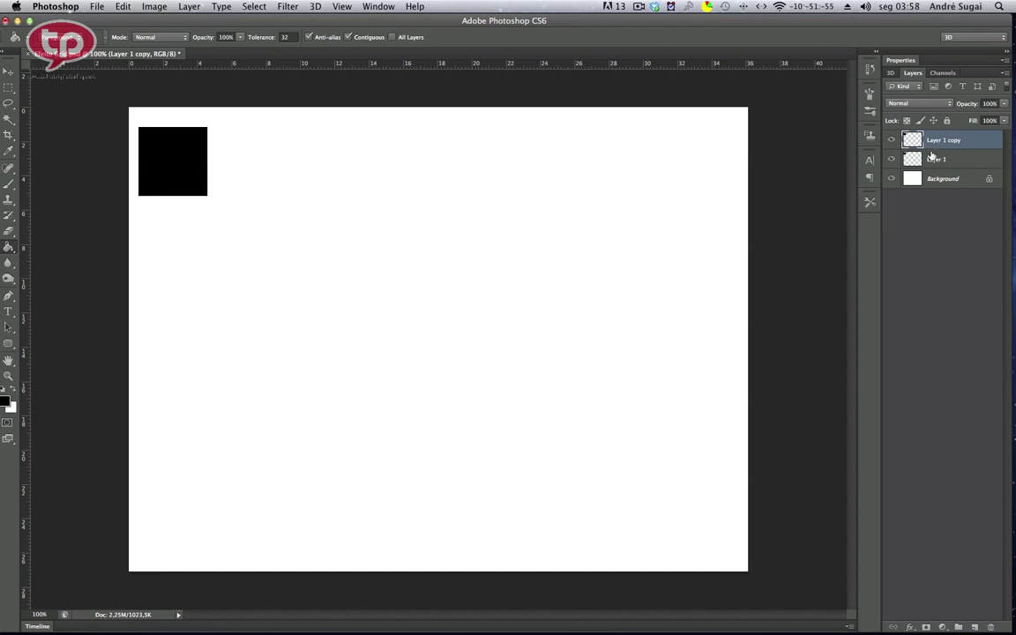
pyautogui.press('v')
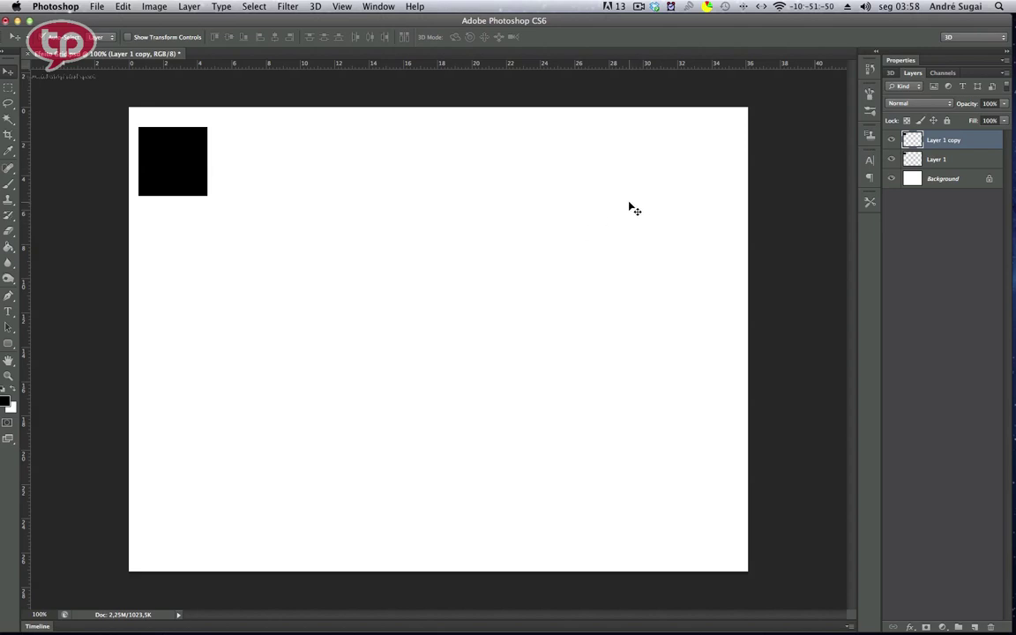
pyautogui.hotkey('ctrl', 't')
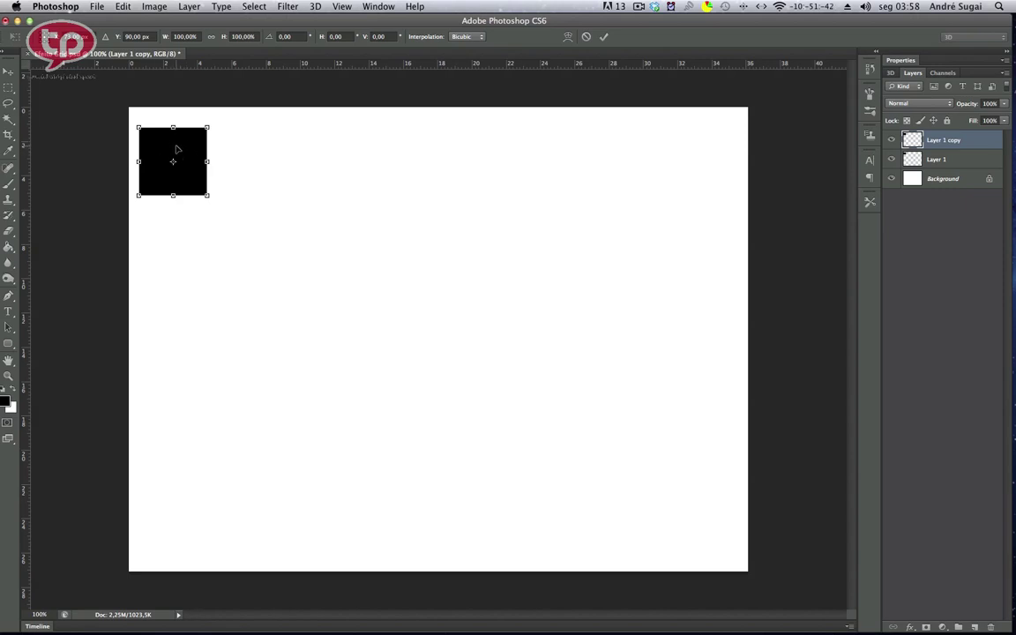
pyautogui.moveTo(177, 150); pyautogui.dragTo(259, 151)
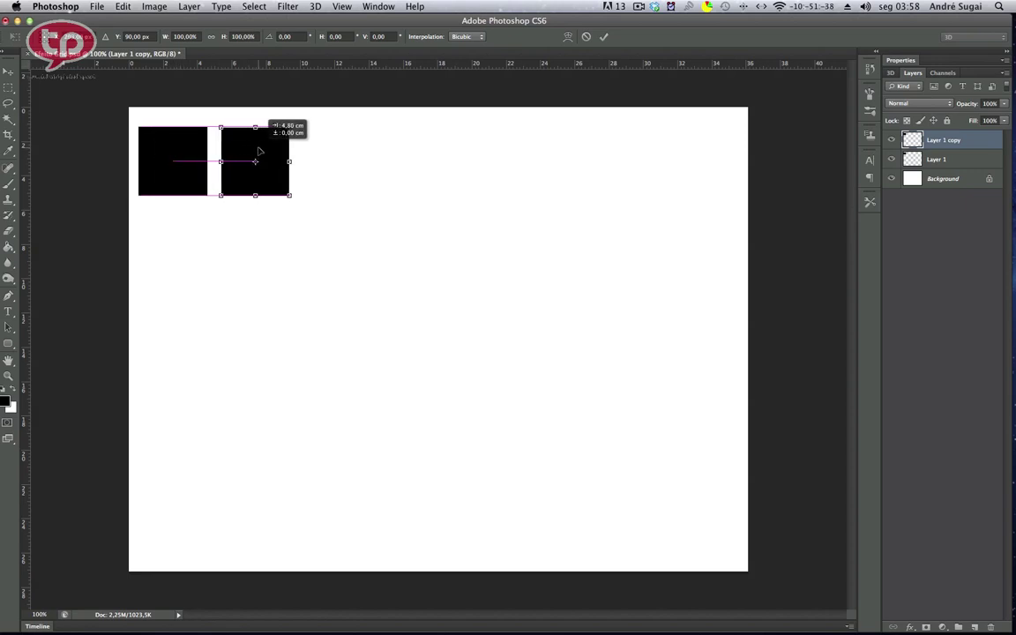
pyautogui.moveTo(259, 151); pyautogui.dragTo(259, 151)
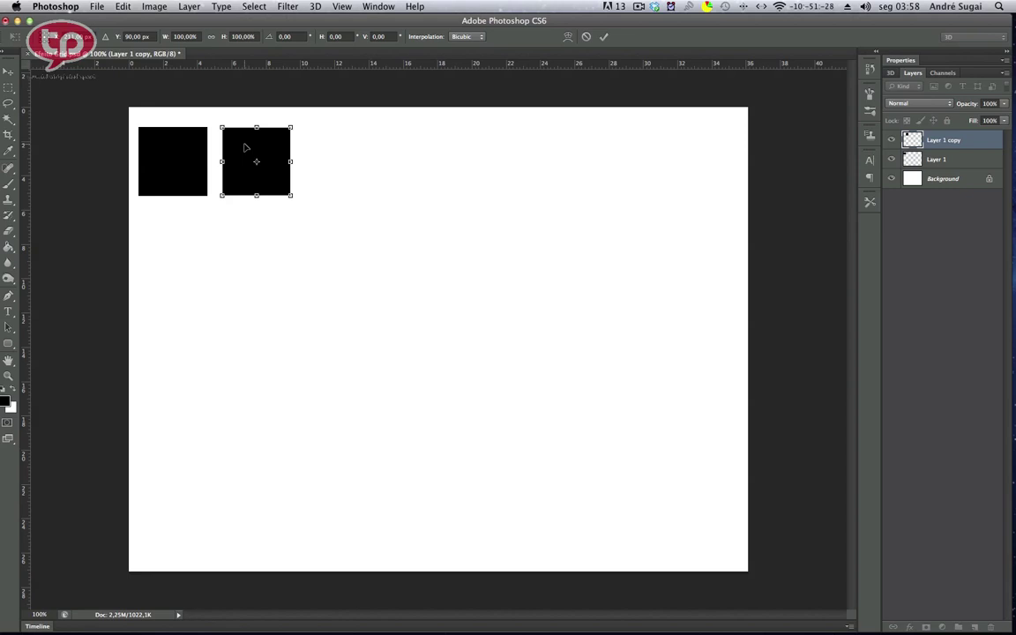
pyautogui.press('Return')
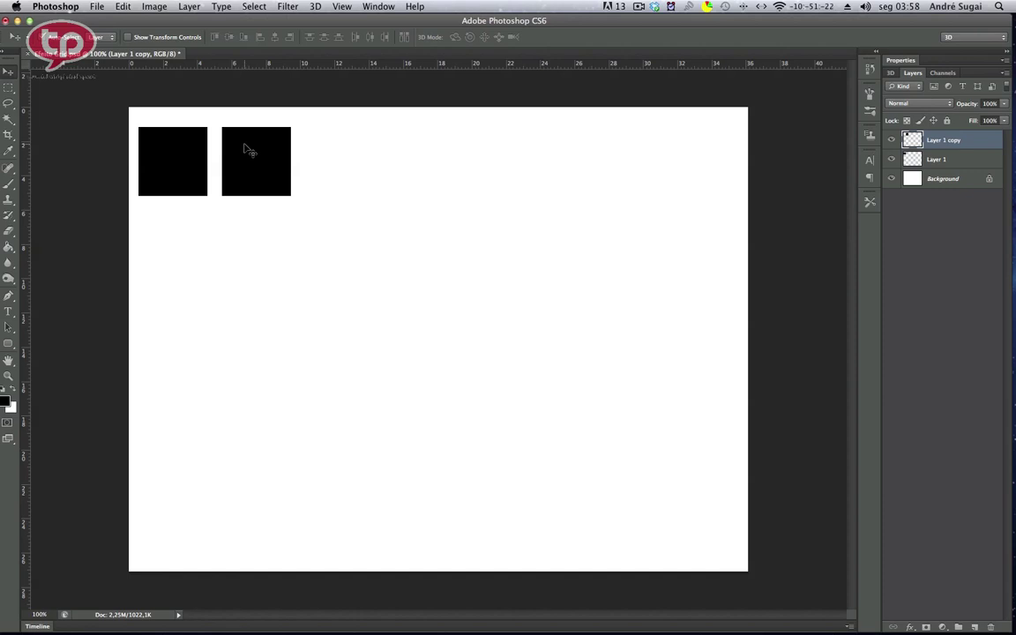
# Step: Duplicate and Transform Again five times, adding squares three to seven on Layer 1 copy 2–6
pyautogui.hotkey('ctrl', 'j')
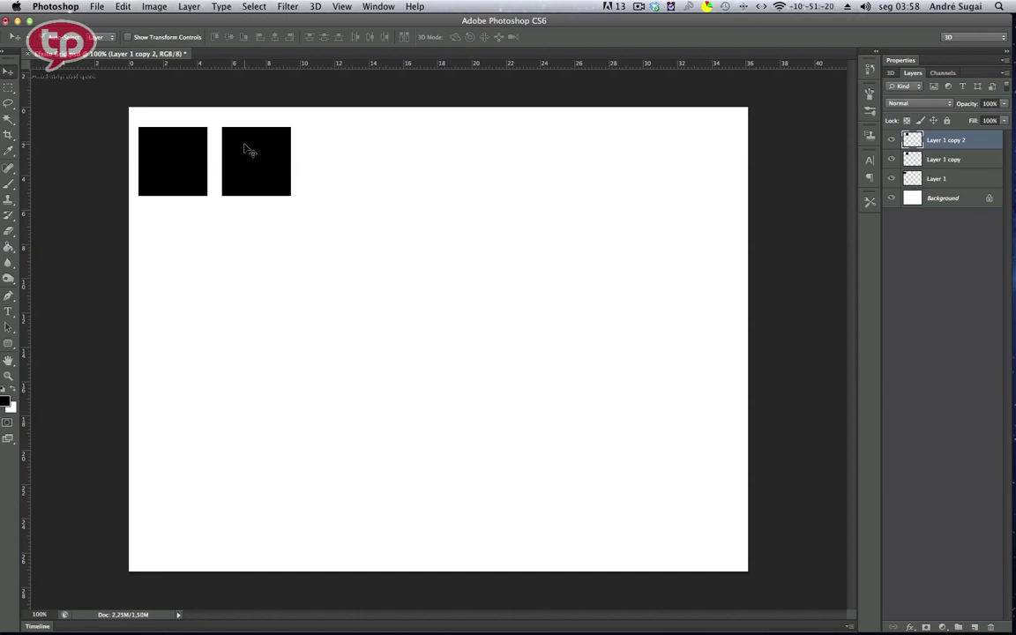
pyautogui.hotkey('ctrl', 'shift', 't')
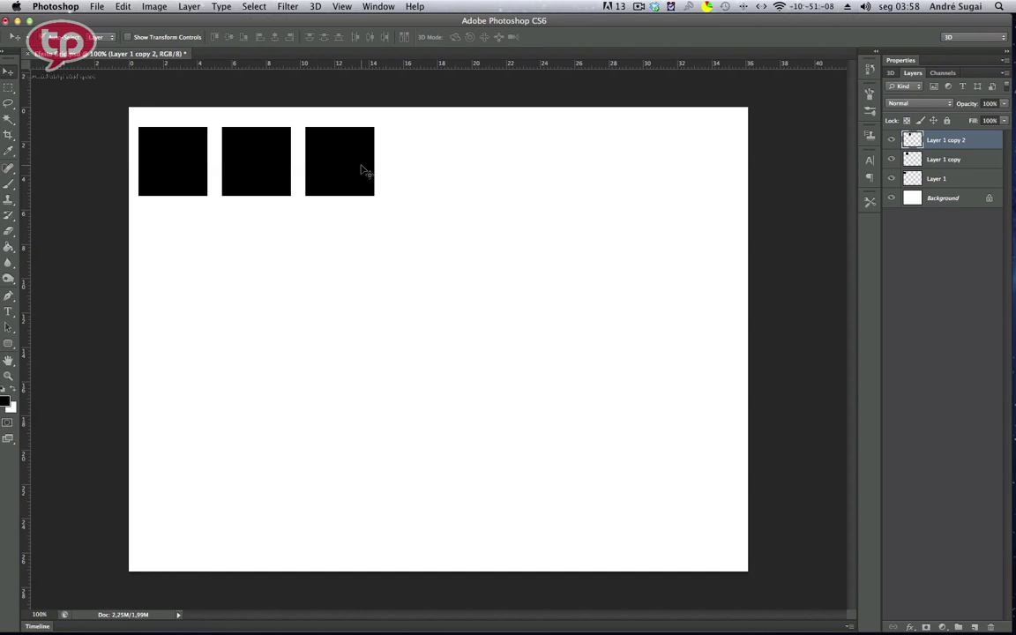
pyautogui.hotkey('ctrl', 'j')
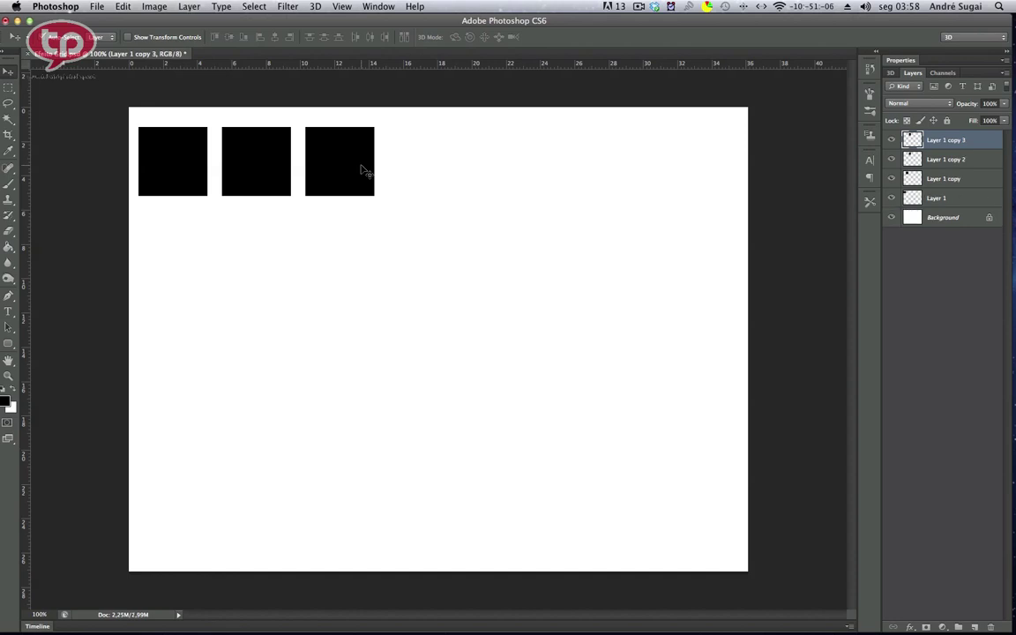
pyautogui.hotkey('shift', 'Right')
pyautogui.hotkey('shift', 'Right')
pyautogui.hotkey('shift', 'Right')
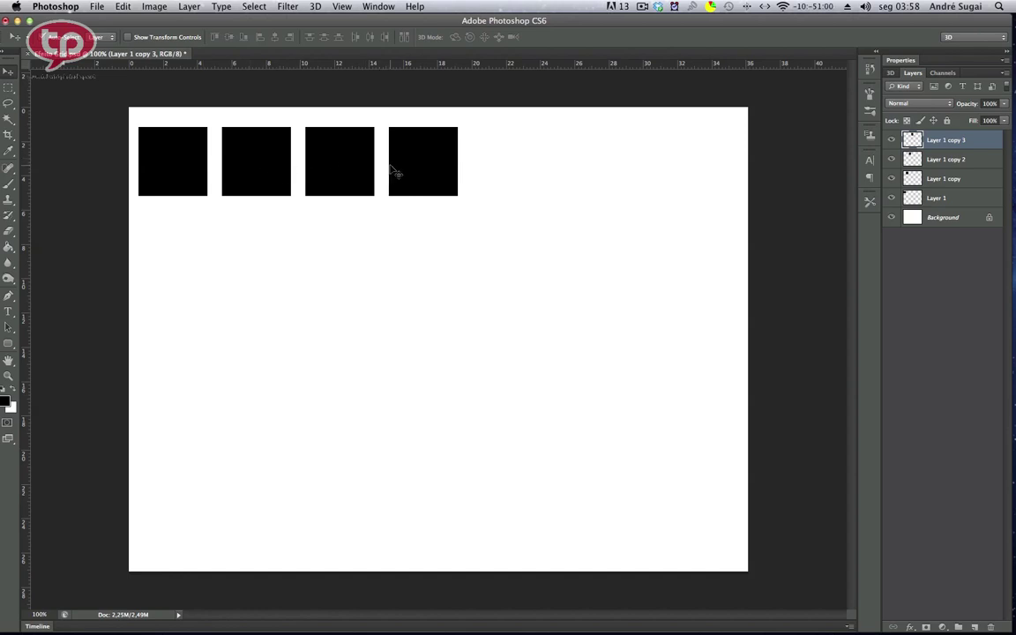
pyautogui.hotkey('ctrl', 'j')
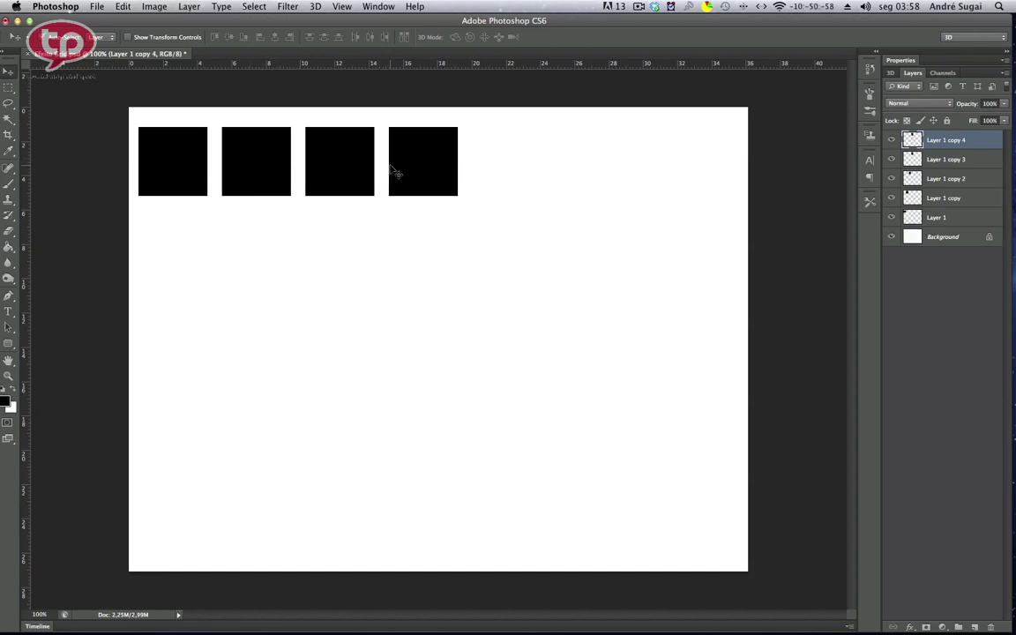
pyautogui.hotkey('ctrl', 'shift', 't')
pyautogui.hotkey('ctrl', 'j')
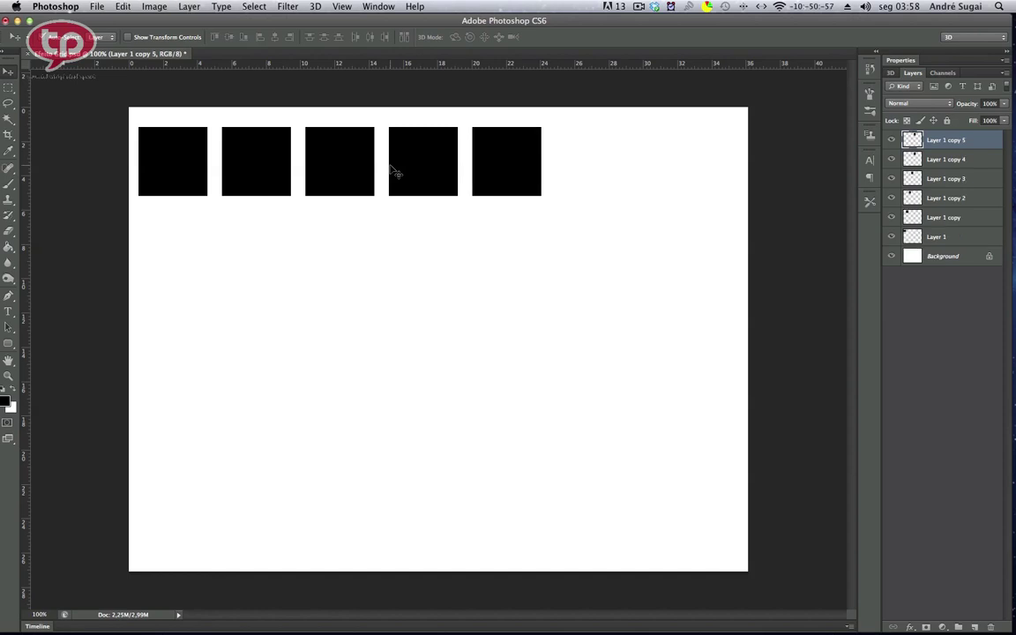
pyautogui.hotkey('ctrl', 'shift', 't')
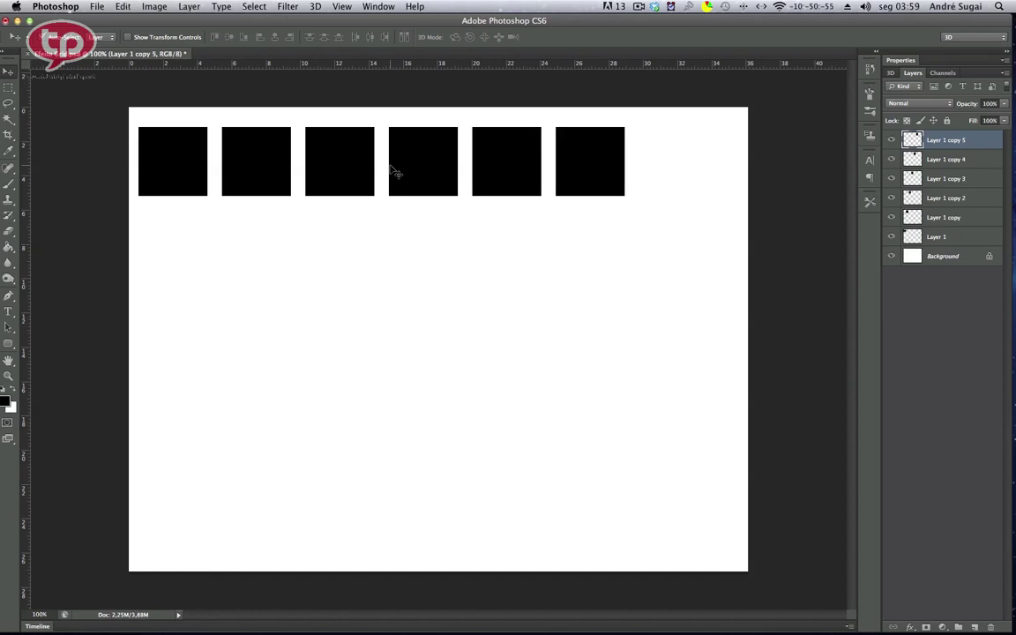
pyautogui.hotkey('ctrl', 'j')
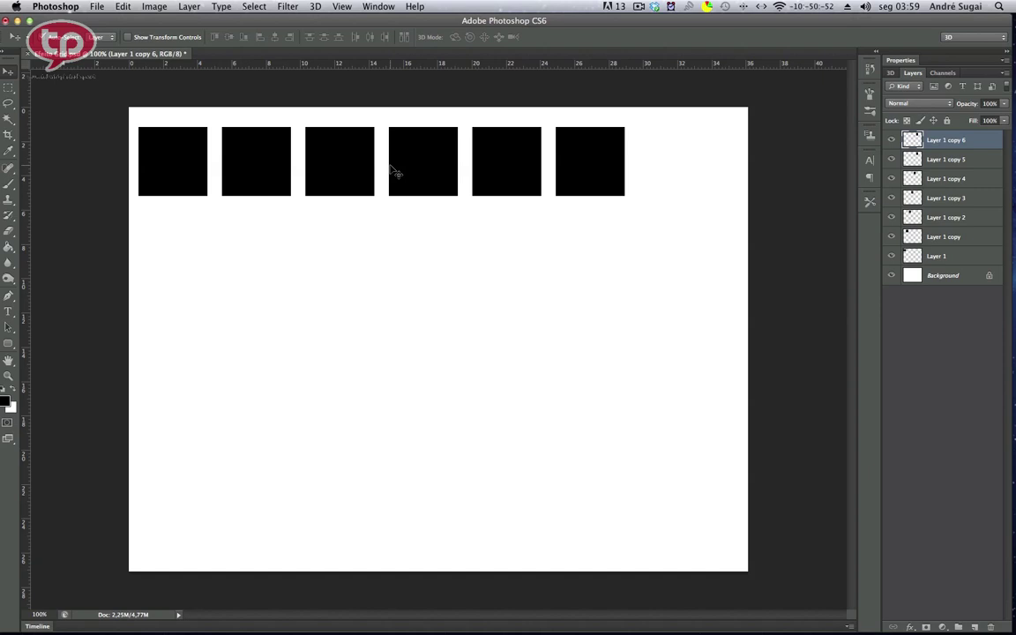
pyautogui.hotkey('ctrl', 'shift', 't')
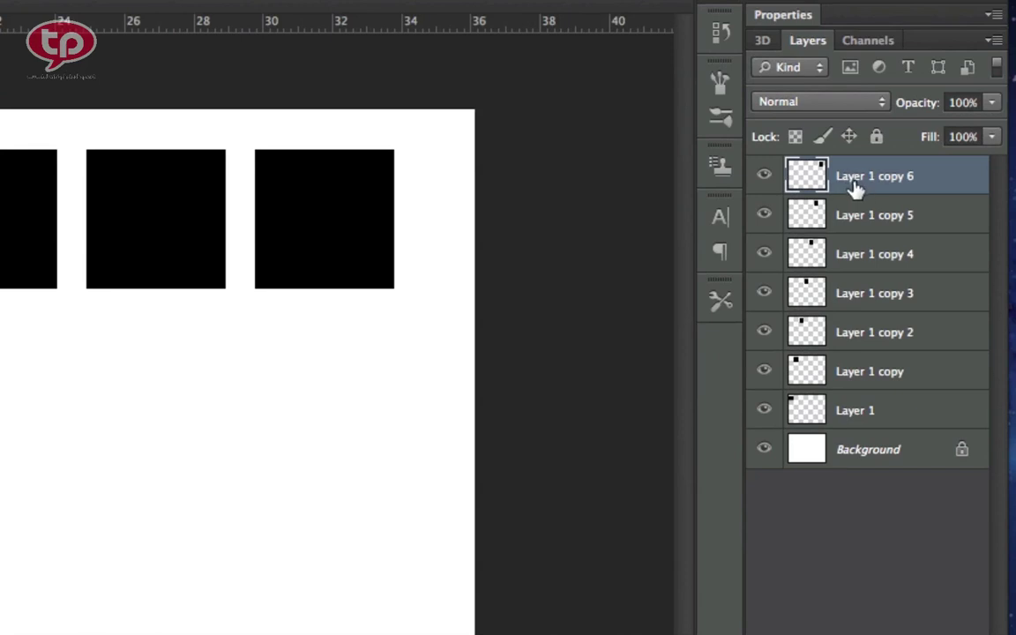
# Step: Duplicate all seven square layers, move the copies down as a second row, then duplicate that row
pyautogui.keyDown('shift'); pyautogui.click(886, 418); pyautogui.keyUp('shift')
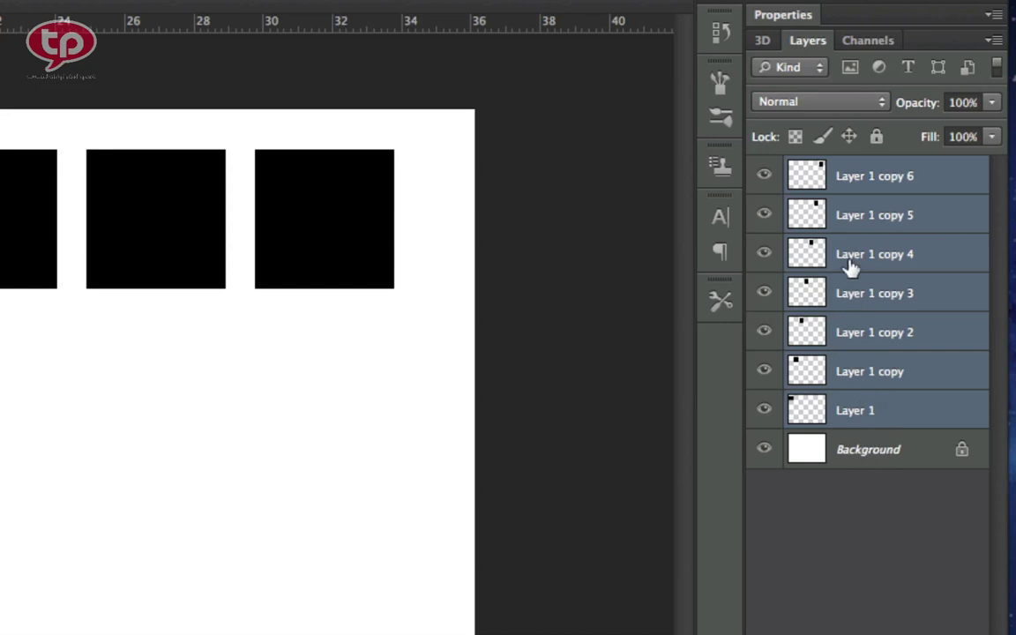
pyautogui.hotkey('ctrl', 'j')
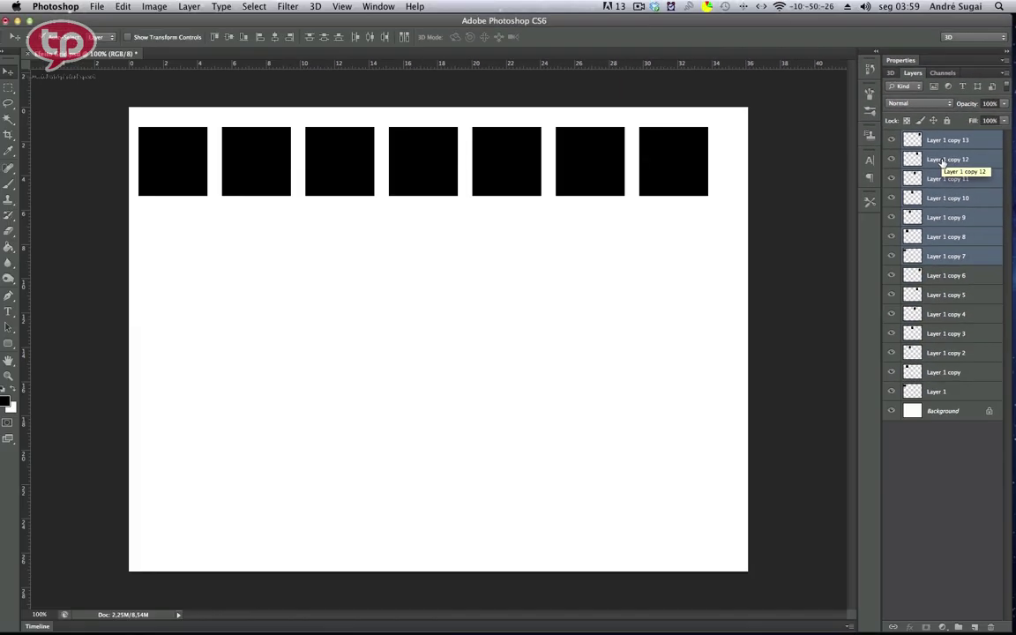
pyautogui.hotkey('ctrl', 't')
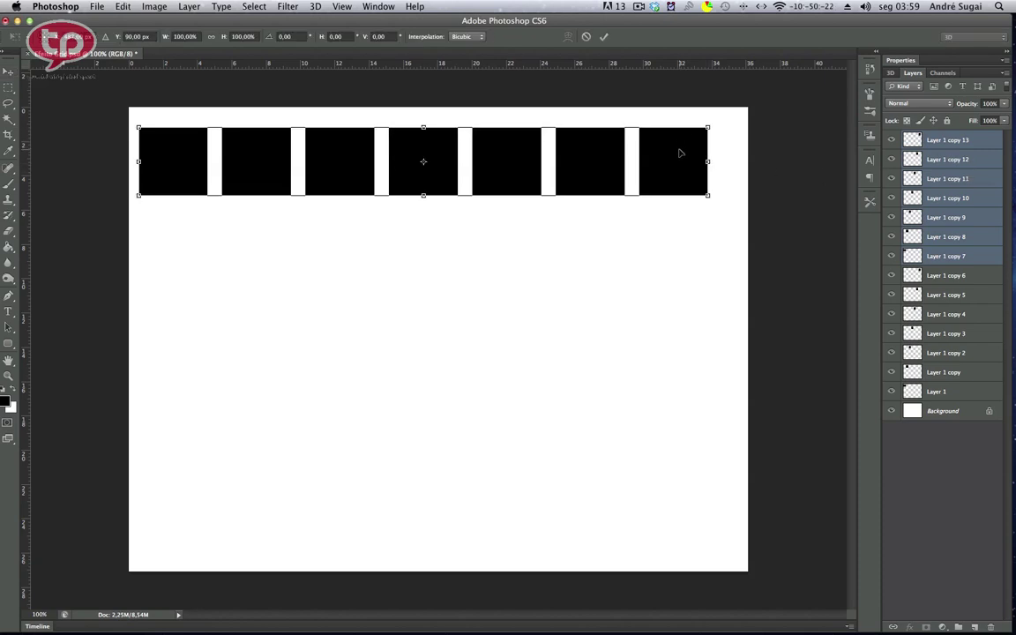
pyautogui.moveTo(679, 154); pyautogui.dragTo(682, 216)
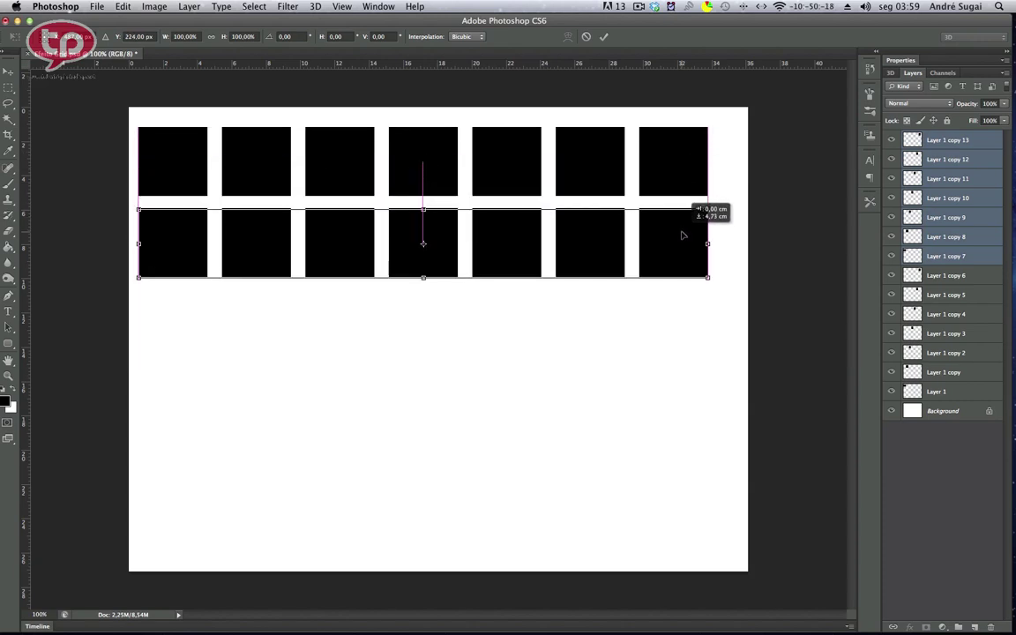
pyautogui.moveTo(681, 216); pyautogui.dragTo(681, 238)
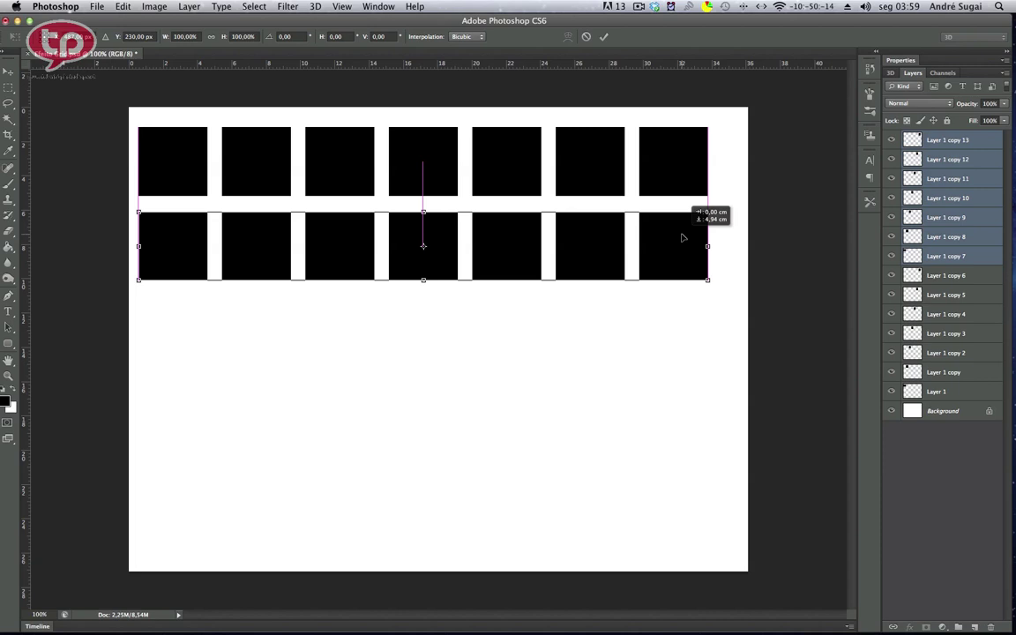
pyautogui.moveTo(682, 237); pyautogui.dragTo(682, 237)
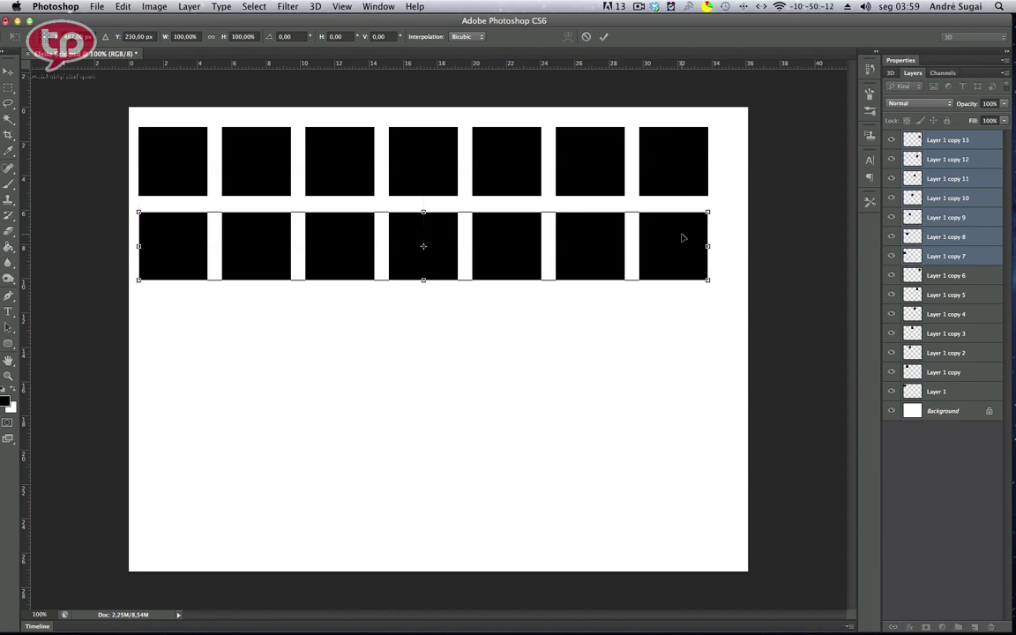
pyautogui.press('Return')
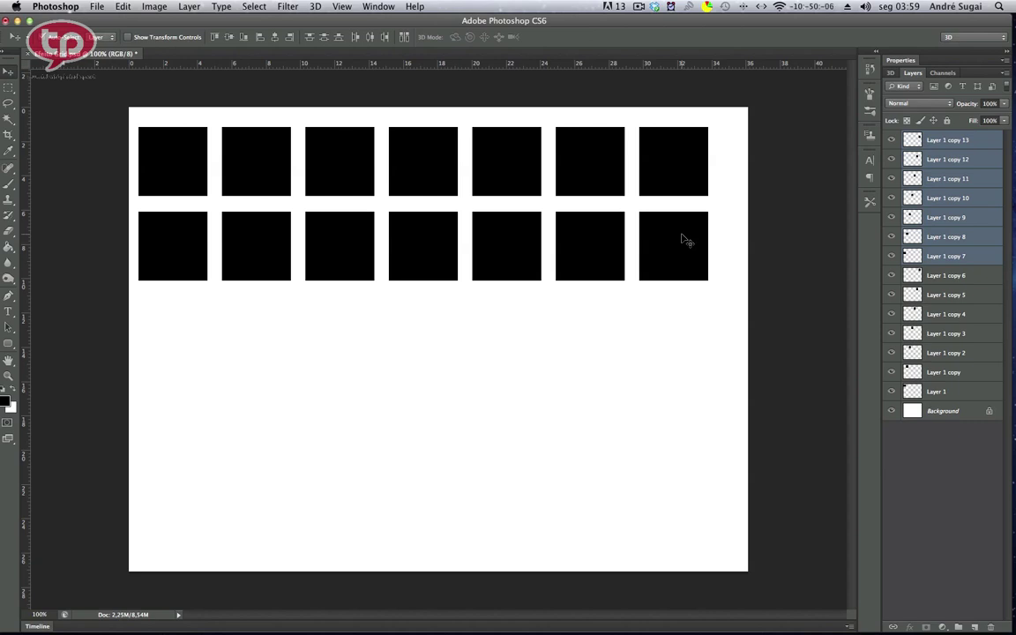
pyautogui.hotkey('ctrl', 'j')
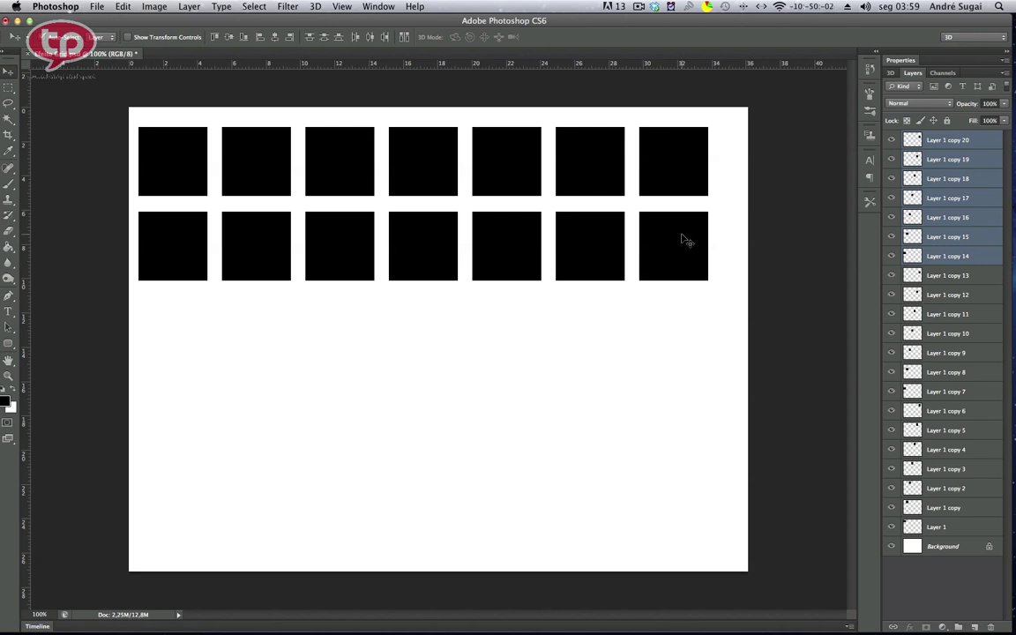
# Step: Repeat the duplicate-and-move to add the third, fourth and fifth rows of squares
pyautogui.hotkey('ctrl', 'shift', 't')
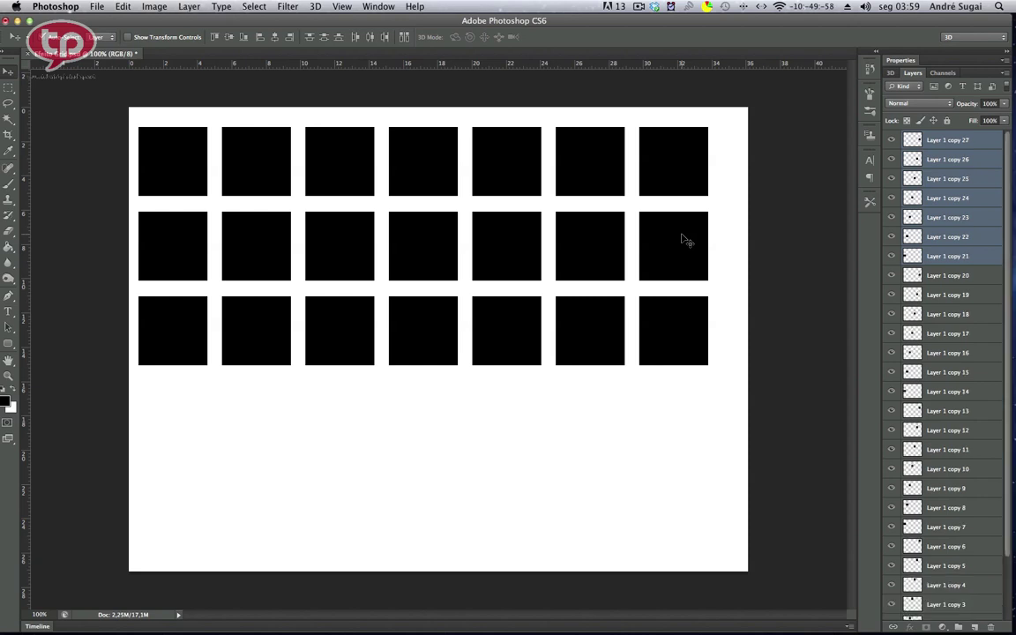
pyautogui.hotkey('ctrl', 'alt', 'shift', 't')
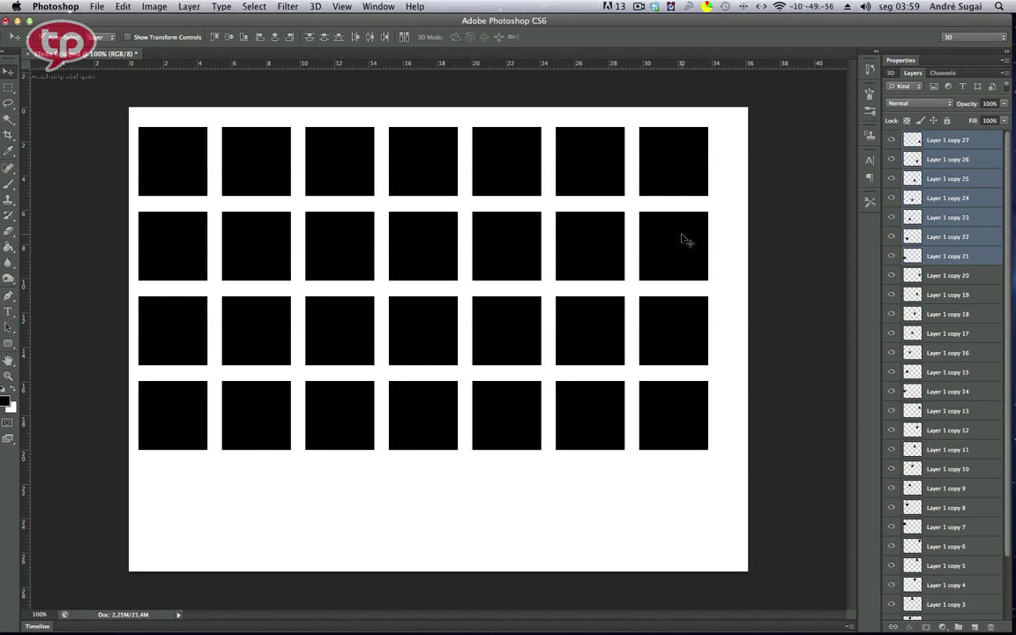
pyautogui.hotkey('ctrl', 'alt', 'shift', 't')
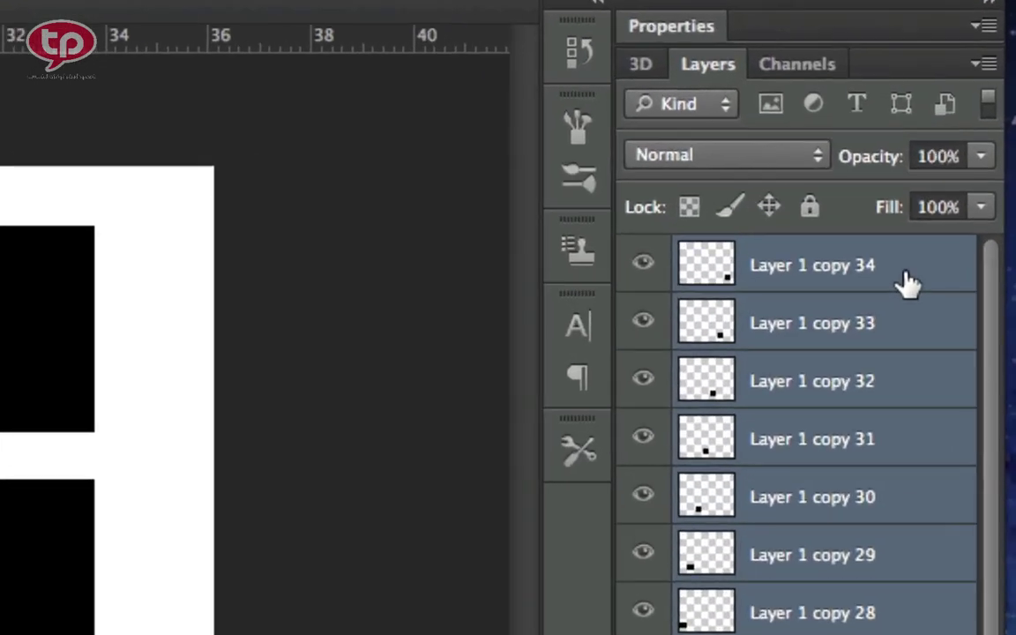
# Step: Select every square layer from Layer 1 copy 34 down to Layer 1
pyautogui.click(904, 280)
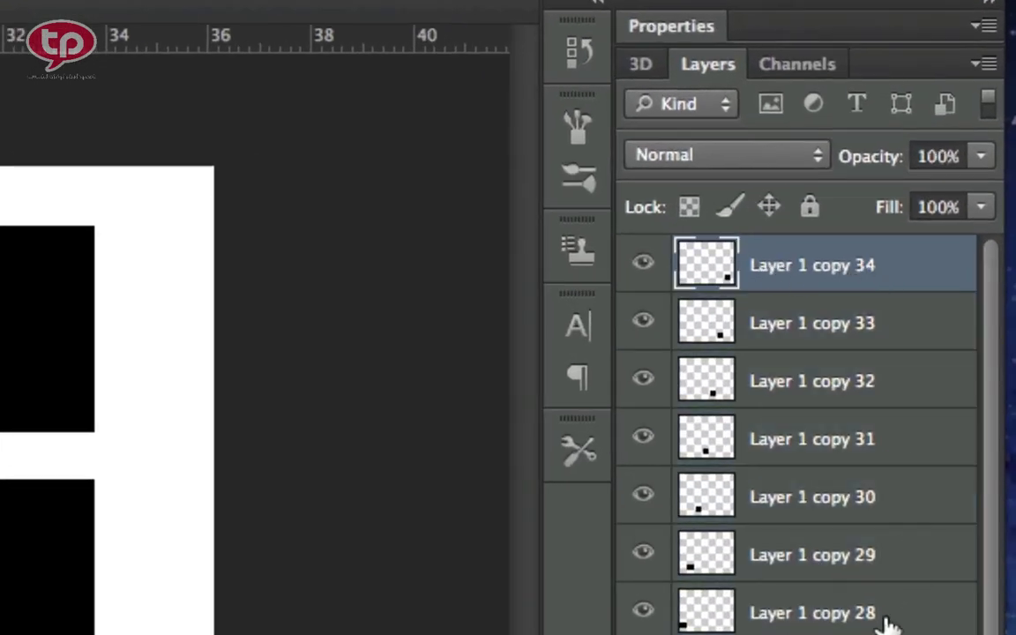
pyautogui.scroll(-5, 889, 618)
pyautogui.scroll(-3, 886, 481)
pyautogui.scroll(-5, 896, 193)
pyautogui.scroll(-5, 847, 396)
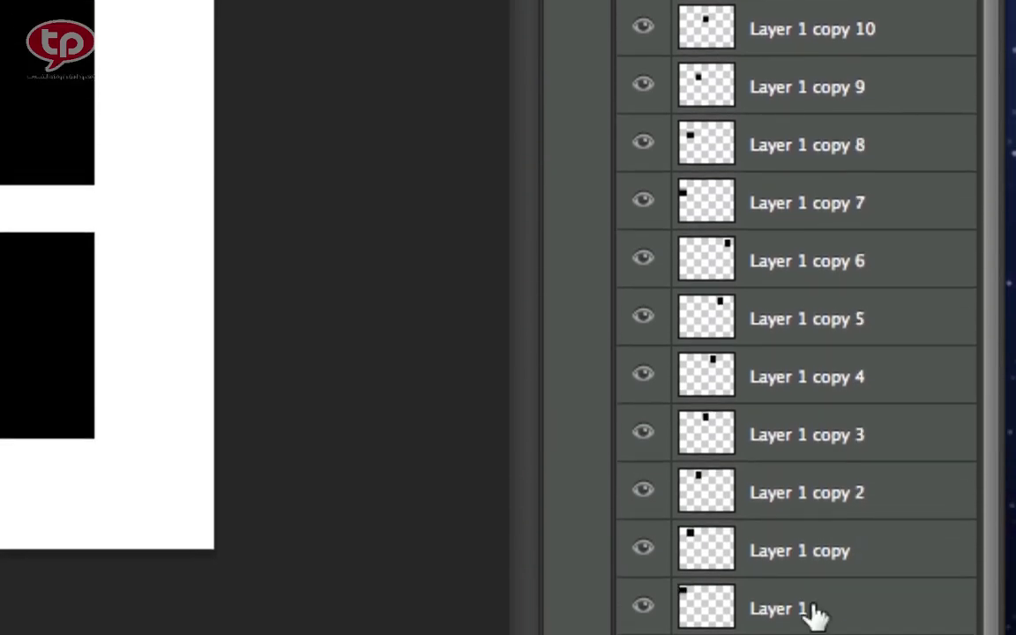
pyautogui.scroll(-2, 811, 612)
pyautogui.keyDown('shift'); pyautogui.click(829, 511); pyautogui.keyUp('shift')
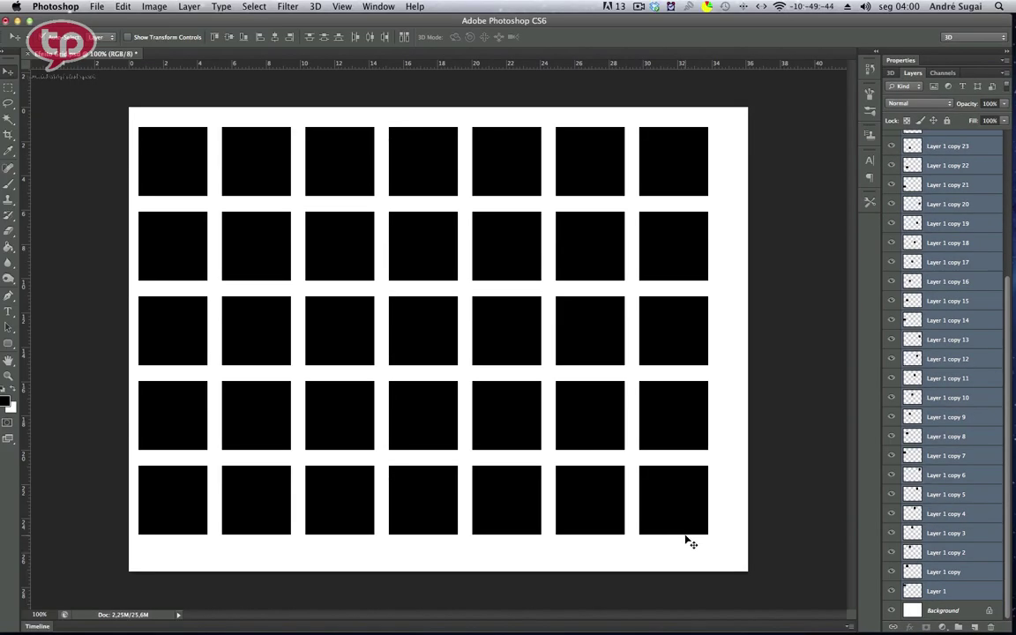
# Step: Group the selected square layers and name the group 'Grid'
pyautogui.hotkey('ctrl', 'g')
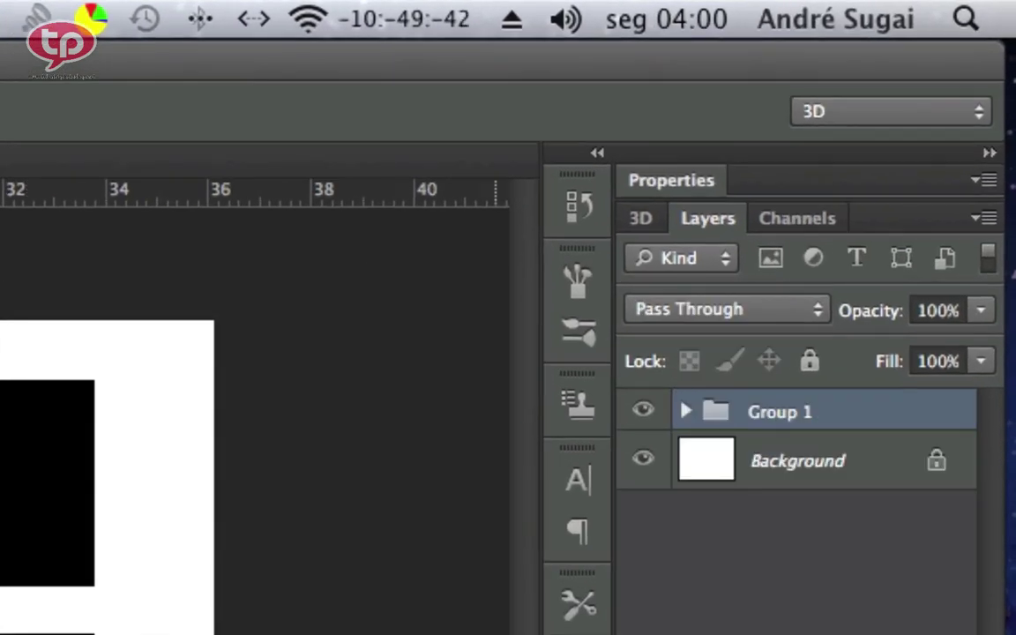
pyautogui.doubleClick(785, 420)
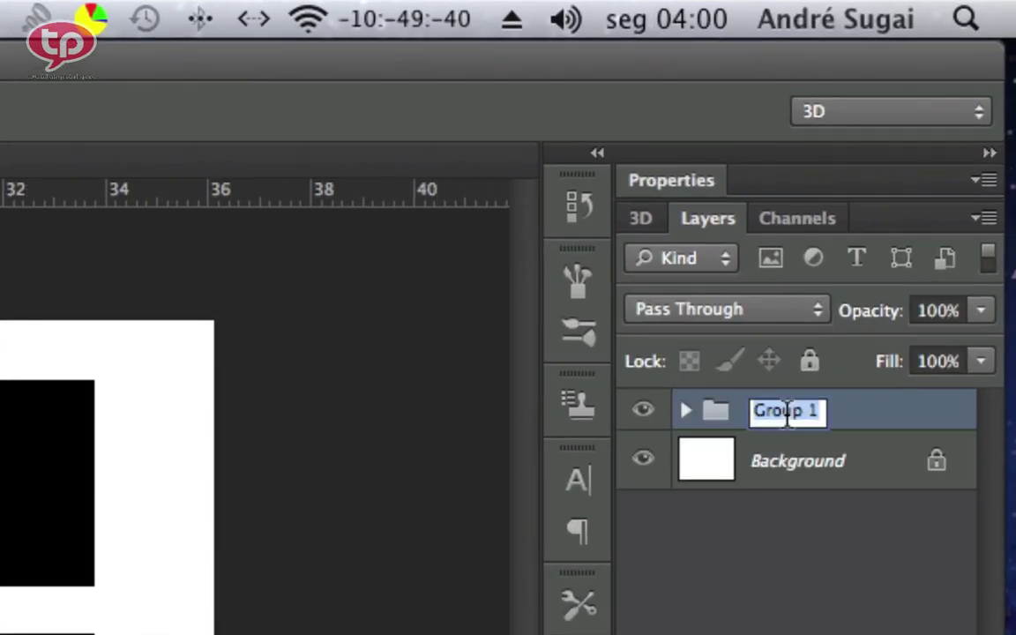
pyautogui.write('Grid')
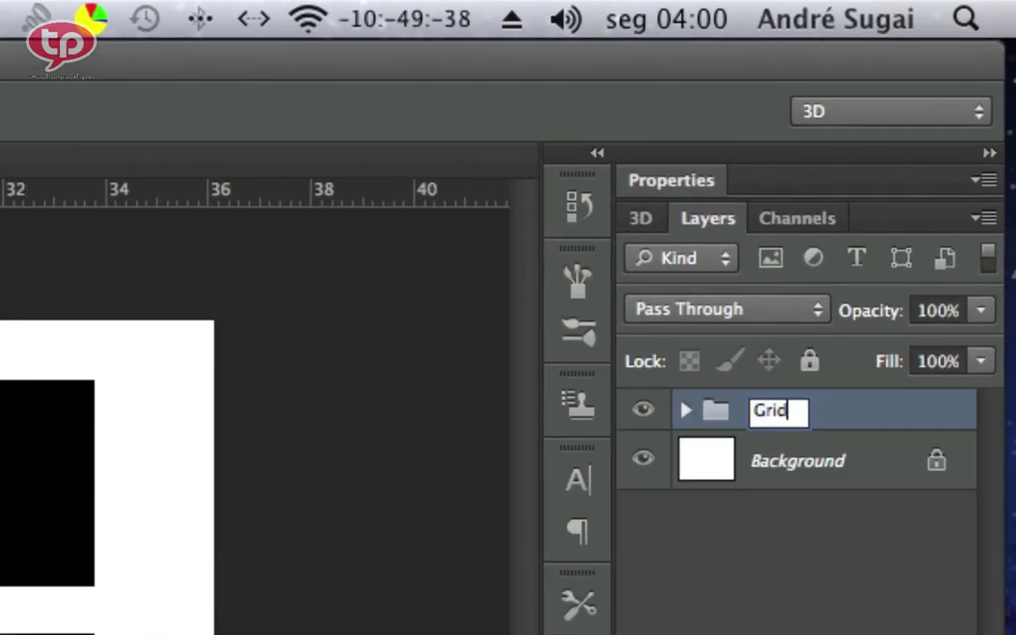
pyautogui.press('Return')
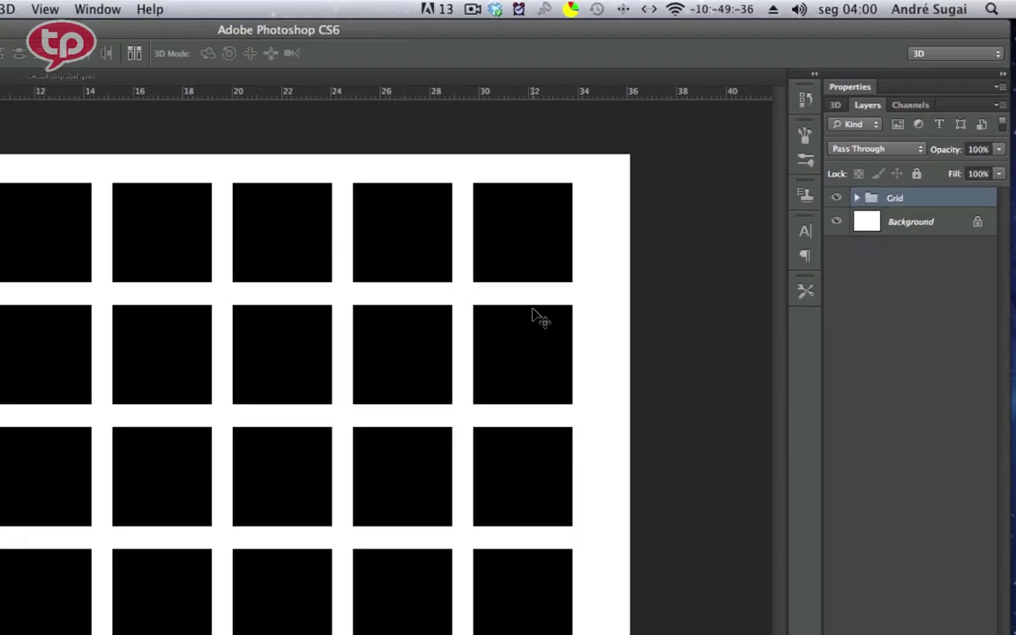
# Step: Scale the Grid group up slightly and nudge it down to recentre it on the canvas
pyautogui.hotkey('ctrl', 't')
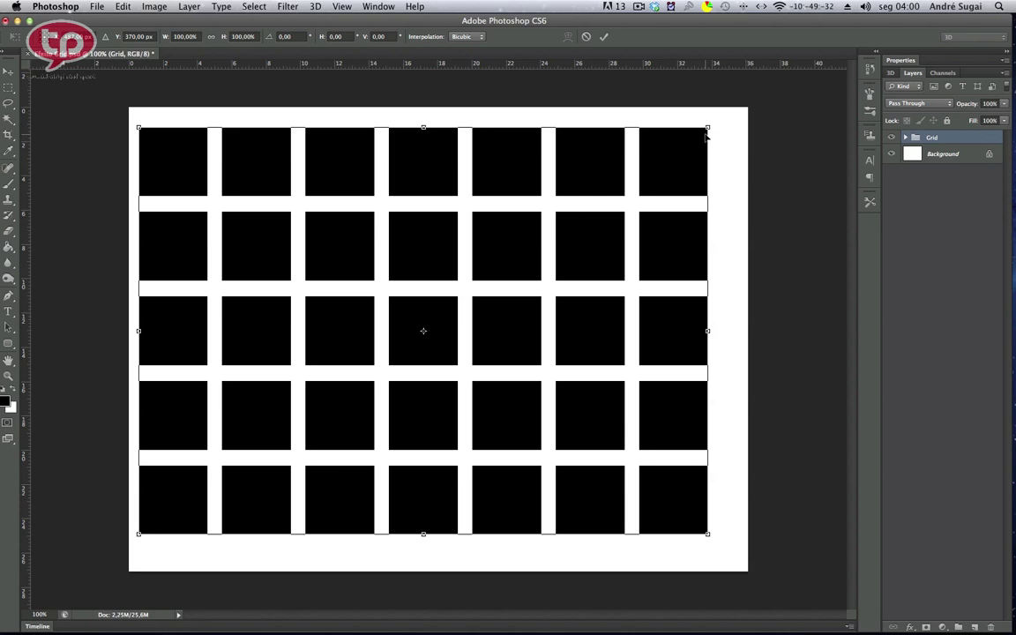
pyautogui.moveTo(708, 126); pyautogui.dragTo(721, 117)
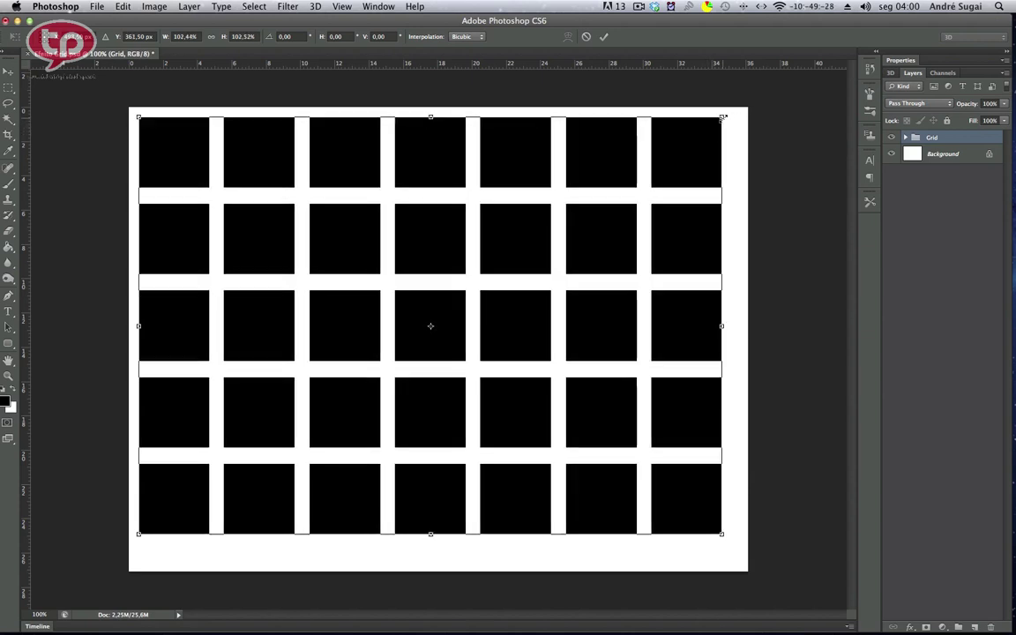
pyautogui.moveTo(723, 534); pyautogui.dragTo(739, 547)
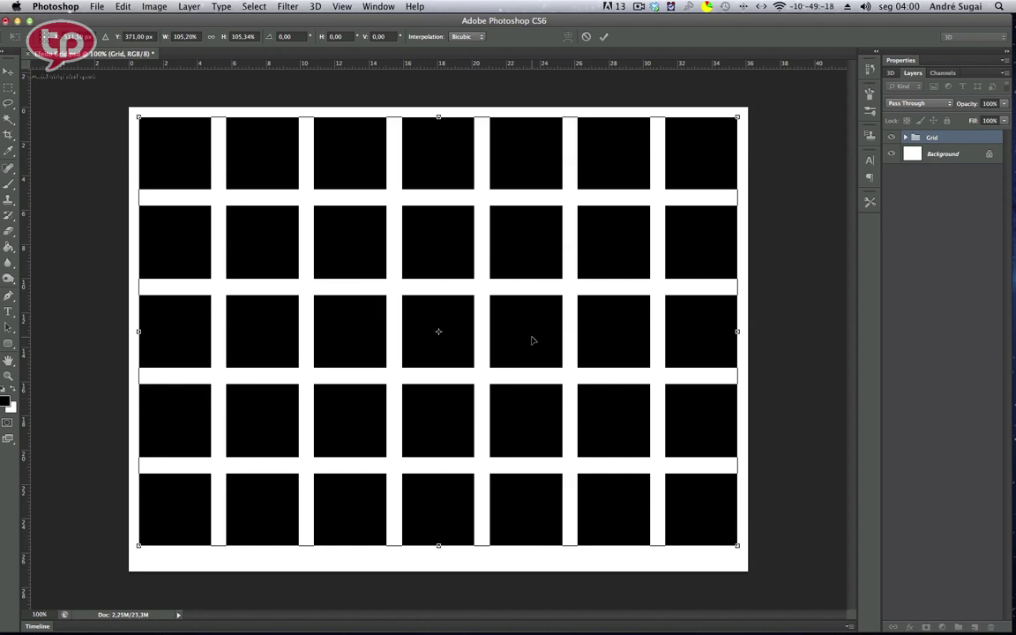
pyautogui.moveTo(531, 340); pyautogui.dragTo(531, 348)
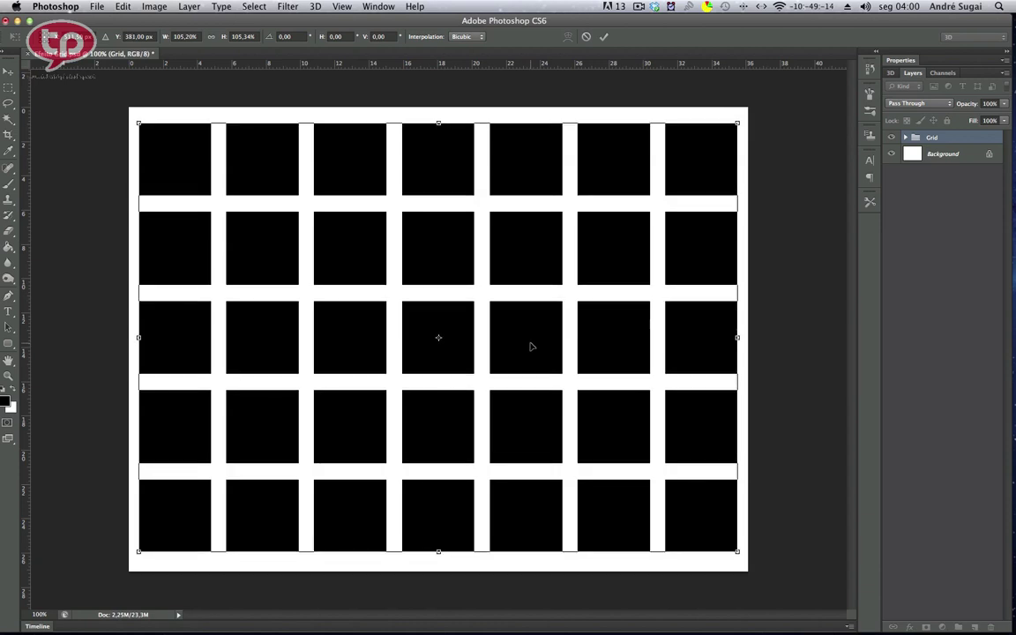
pyautogui.press('Return')
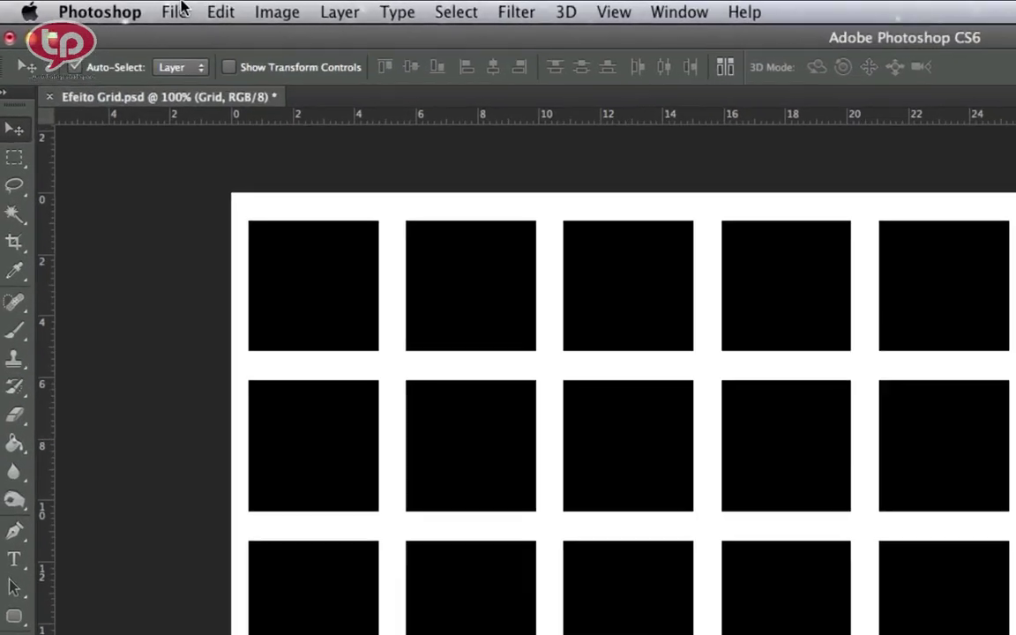
pyautogui.click(97, 6)
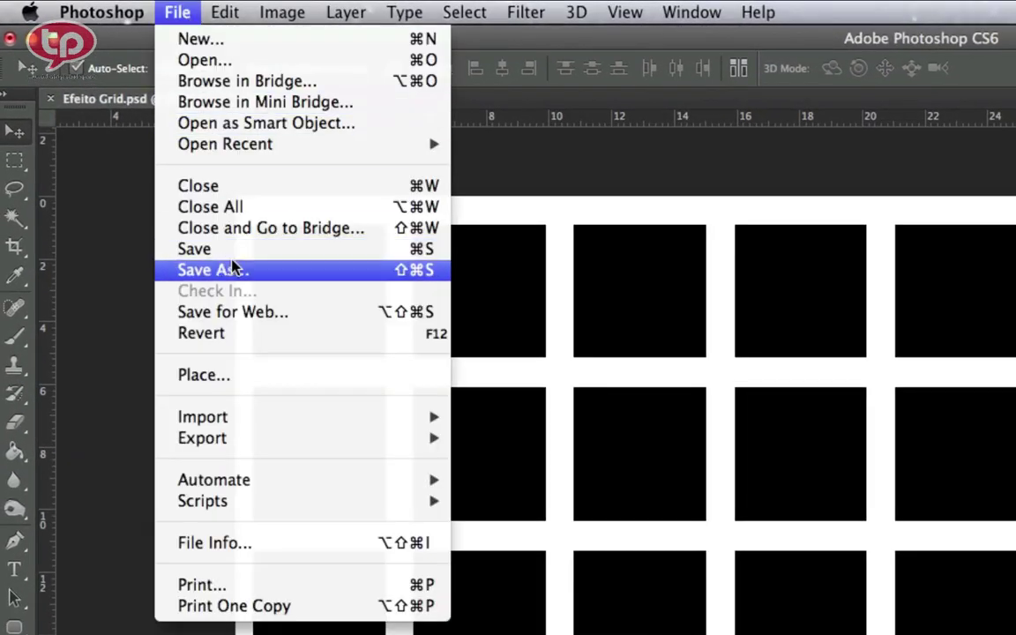
# Step: Place the sunflower image 1365732_49987829 above the Grid group, scaled to cover the canvas
pyautogui.click(236, 374)
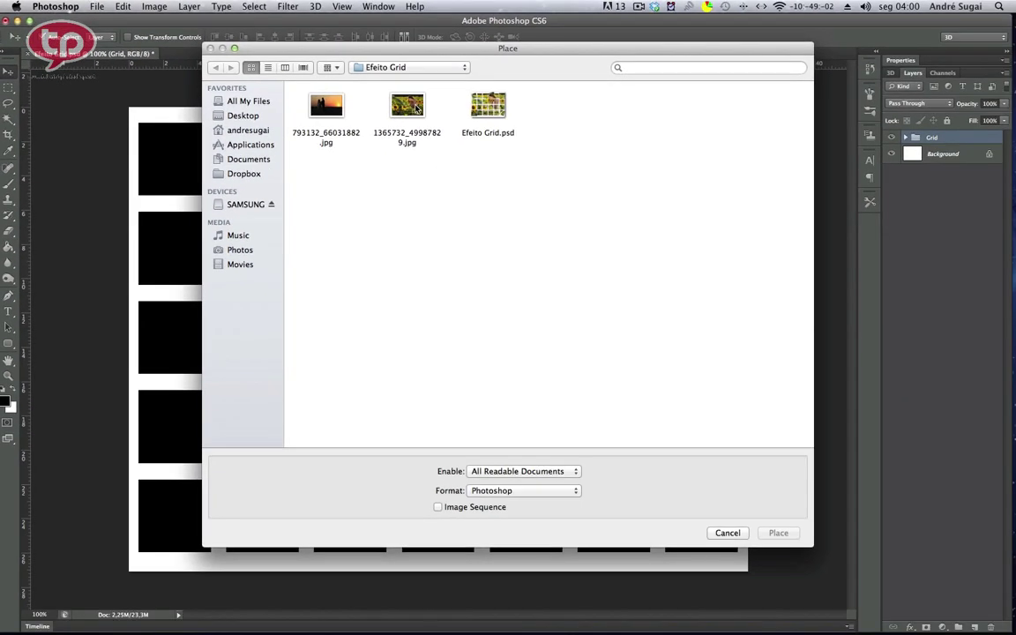
pyautogui.doubleClick(416, 106)
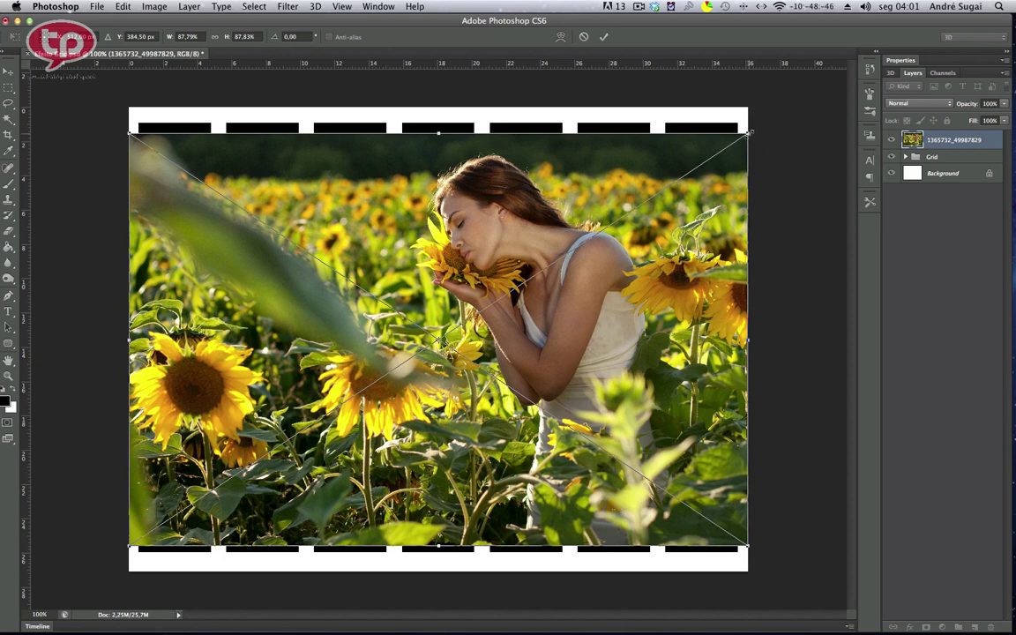
pyautogui.moveTo(747, 133); pyautogui.dragTo(792, 99)
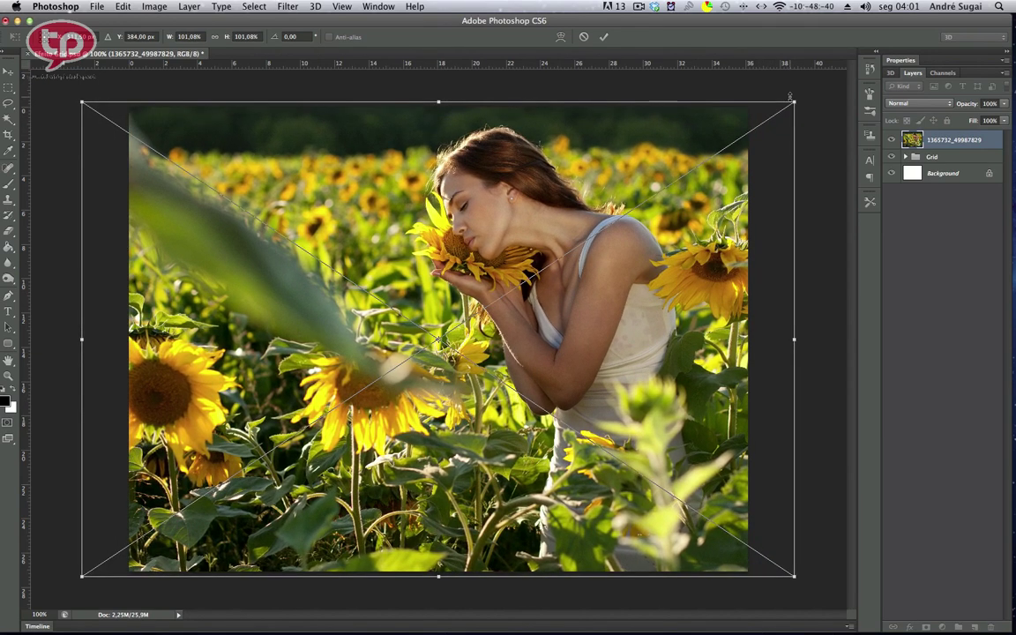
pyautogui.press('Return')
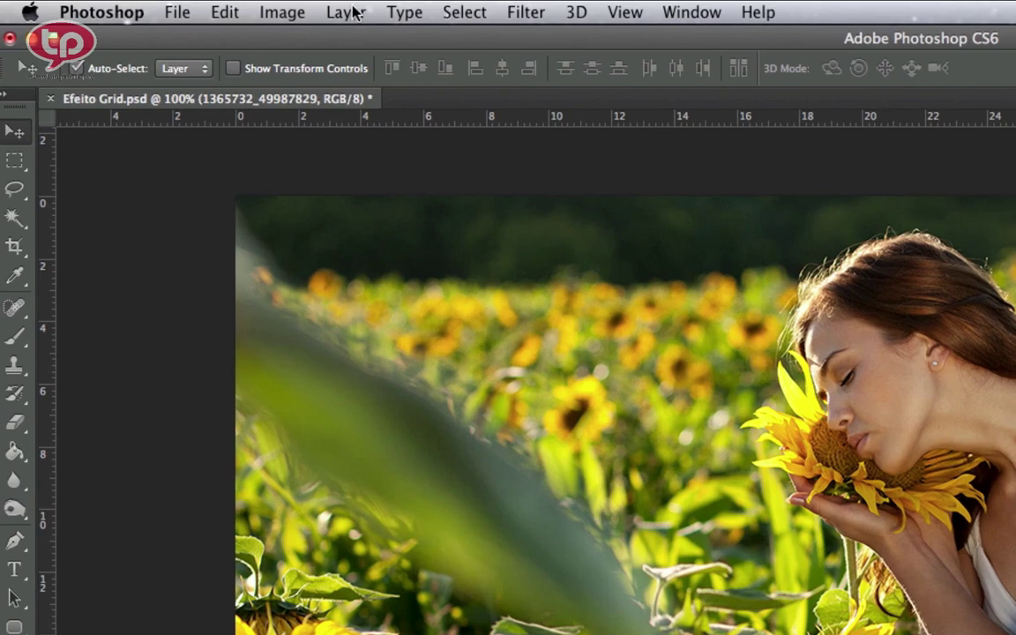
# Step: Clip the sunflower photo to the Grid group, expand the group, and hide the photo layer
pyautogui.click(351, 13)
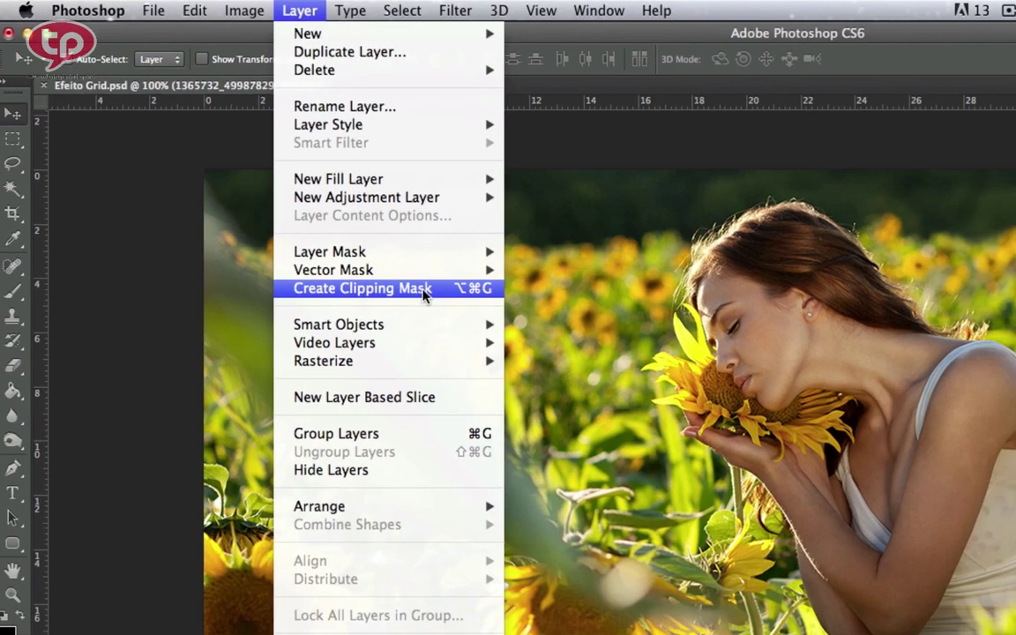
pyautogui.click(490, 340)
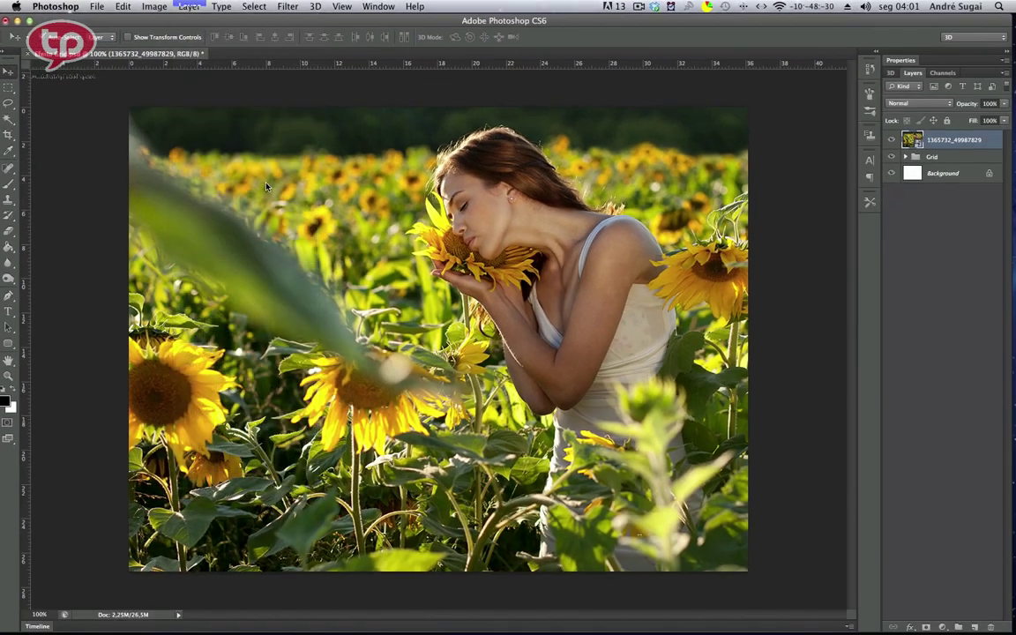
pyautogui.click(906, 157)
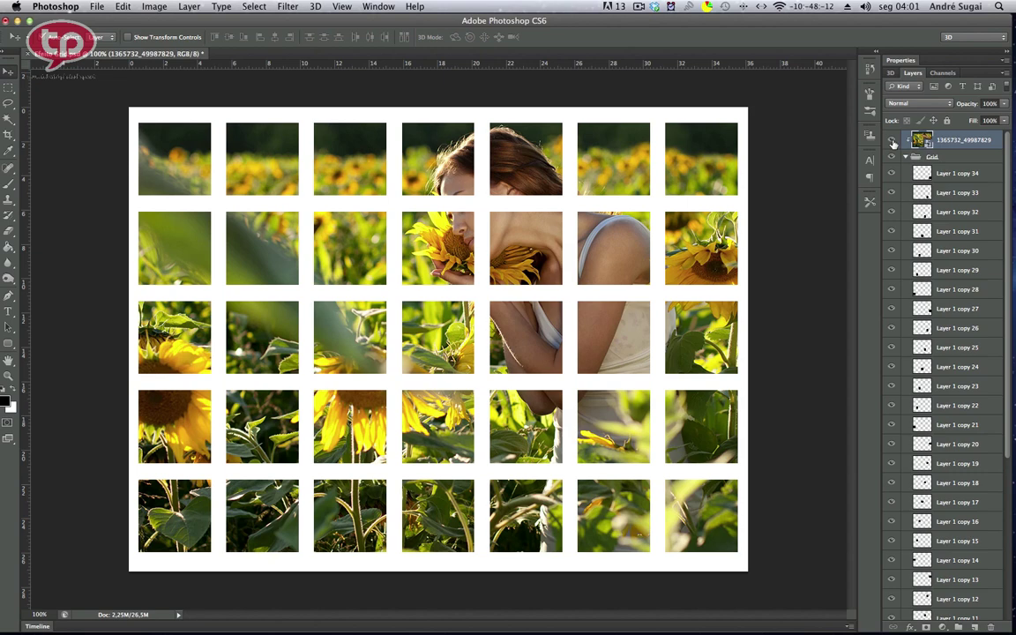
pyautogui.click(891, 141)
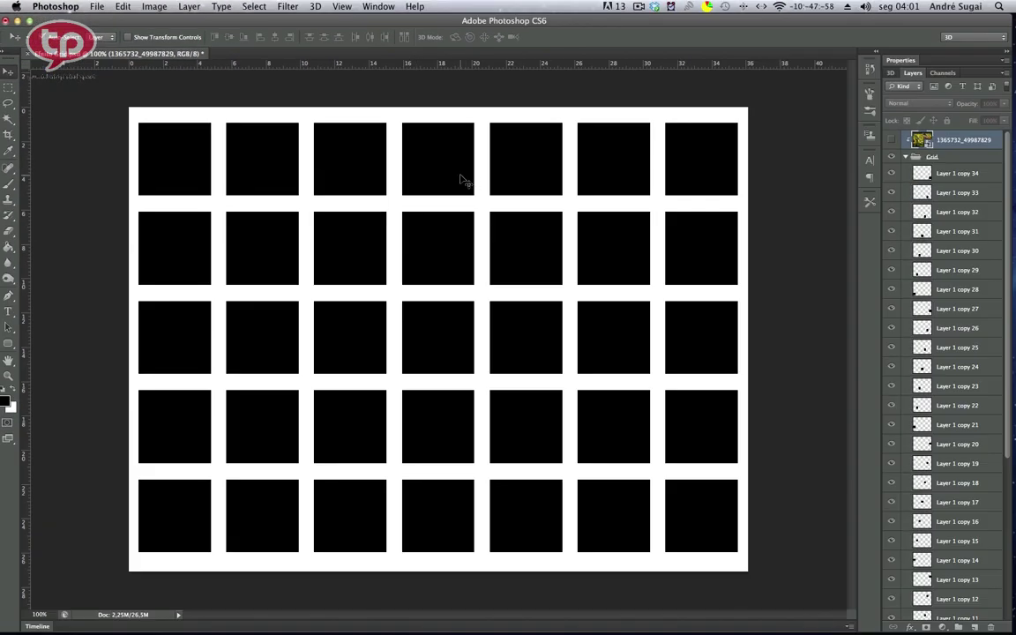
# Step: Scale the Layer 1 copy 3 square to about 180%, shift it down, and rotate it −15°
pyautogui.click(461, 180)
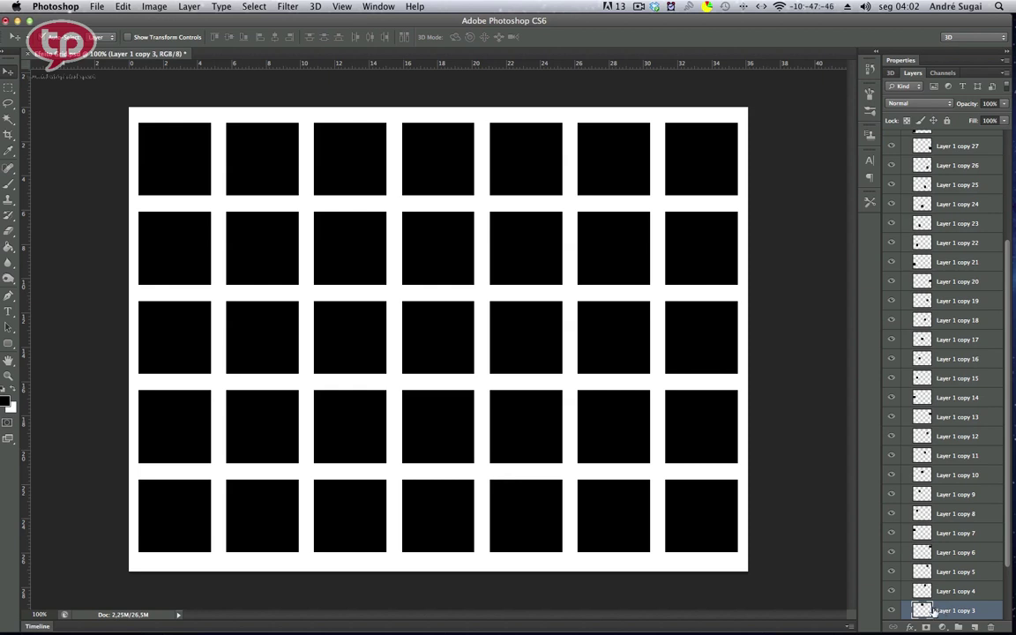
pyautogui.hotkey('ctrl', 't')
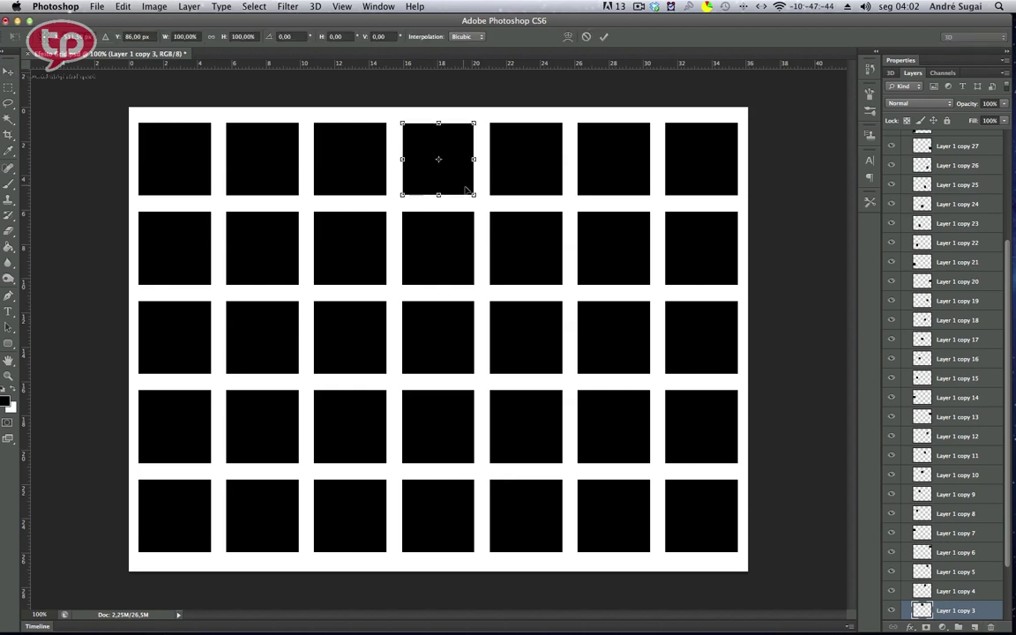
pyautogui.moveTo(475, 194); pyautogui.dragTo(504, 224)
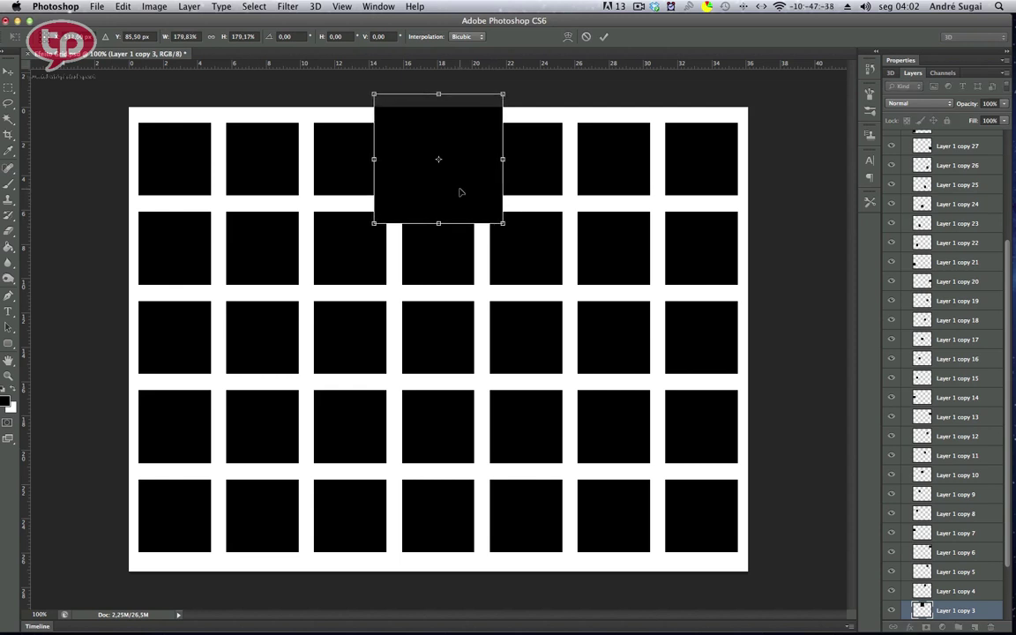
pyautogui.moveTo(460, 193); pyautogui.dragTo(464, 232)
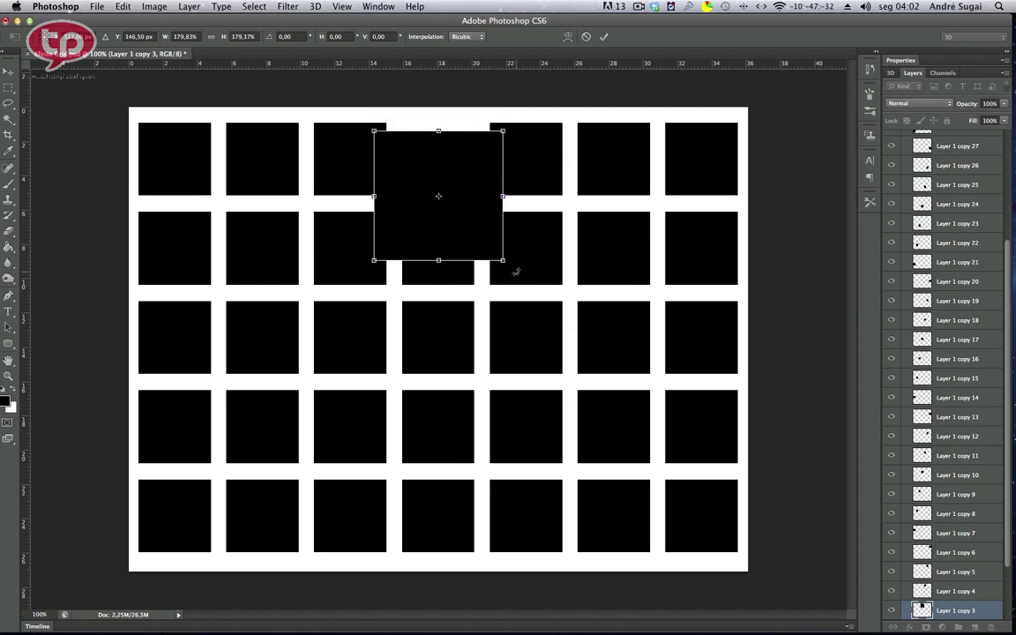
pyautogui.moveTo(516, 271)
pyautogui.mouseDown()
pyautogui.moveTo(527, 241)
pyautogui.moveTo(472, 221)
pyautogui.mouseUp()
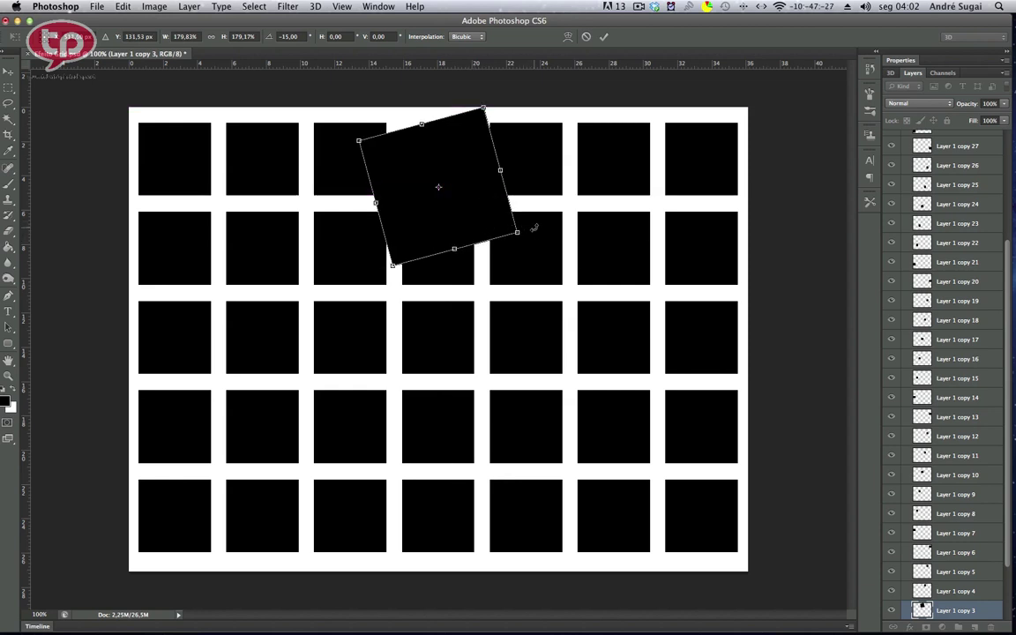
pyautogui.press('Return')
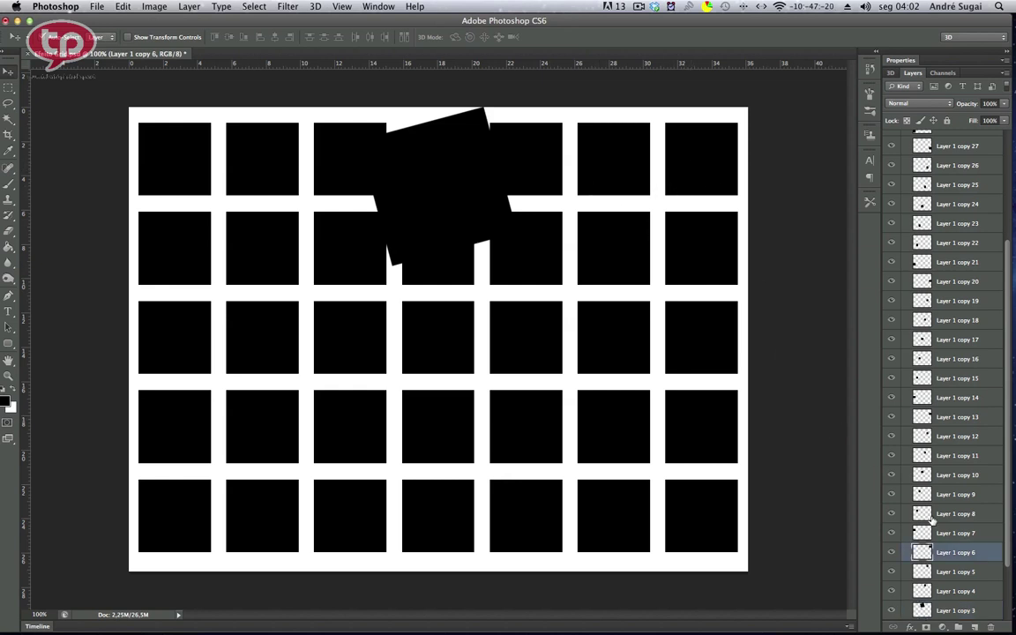
# Step: Rotate the top-right and bottom-right corner squares by about 15°
pyautogui.click(947, 553)
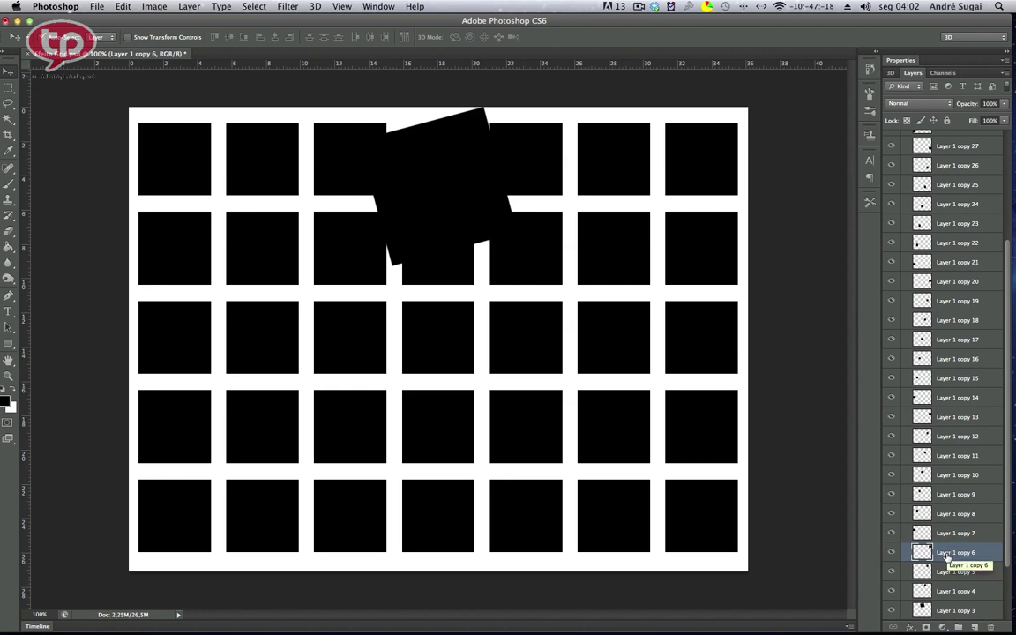
pyautogui.hotkey('ctrl', 't')
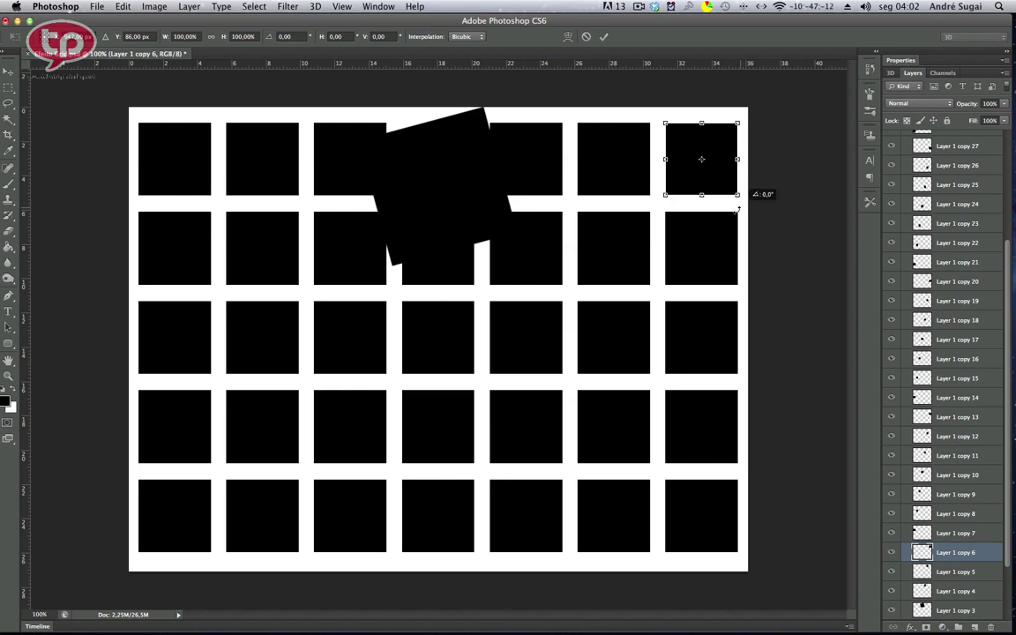
pyautogui.moveTo(744, 204); pyautogui.dragTo(739, 221)
pyautogui.press('Return')
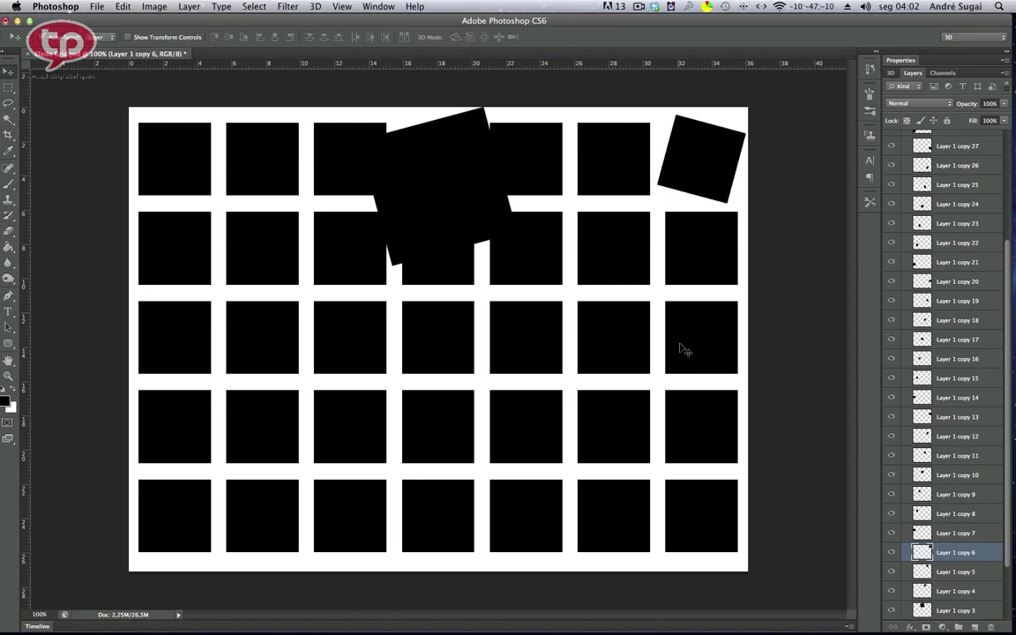
pyautogui.keyDown('alt'); pyautogui.click(695, 515); pyautogui.keyUp('alt')
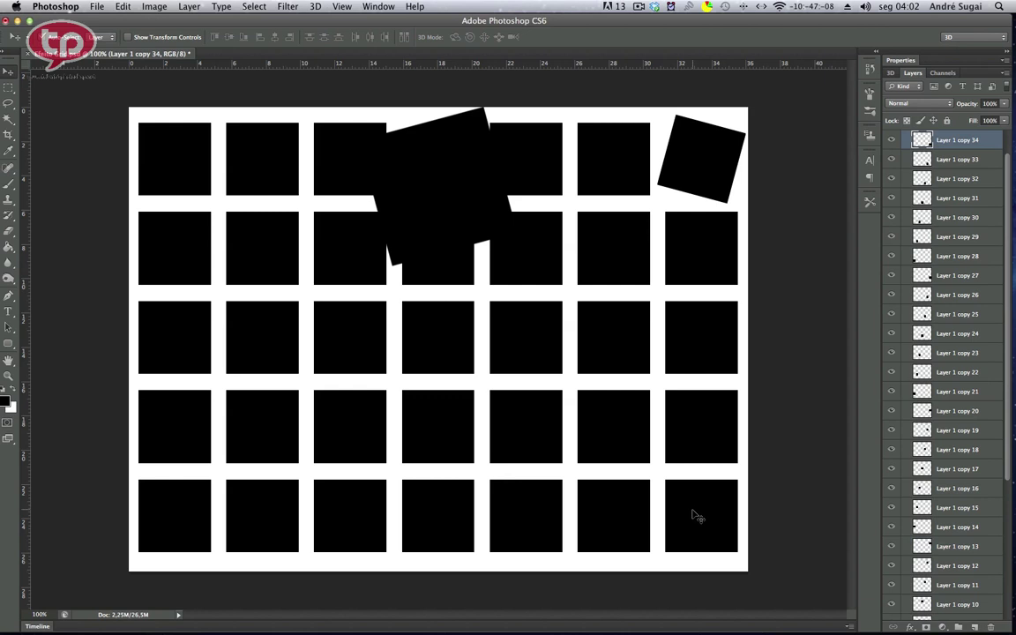
pyautogui.hotkey('ctrl', 't')
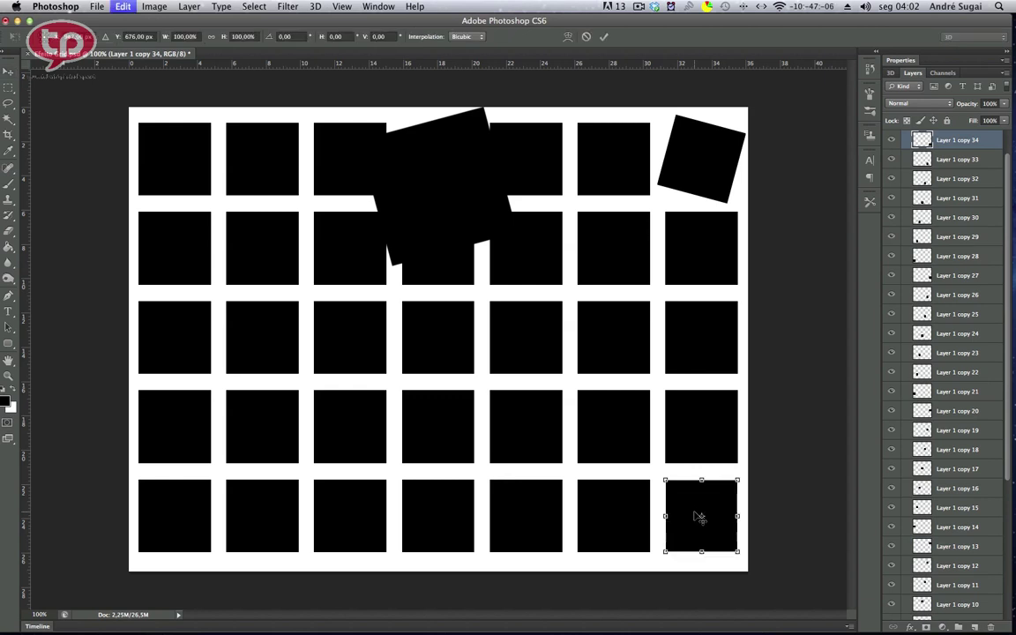
pyautogui.moveTo(751, 474); pyautogui.dragTo(716, 444)
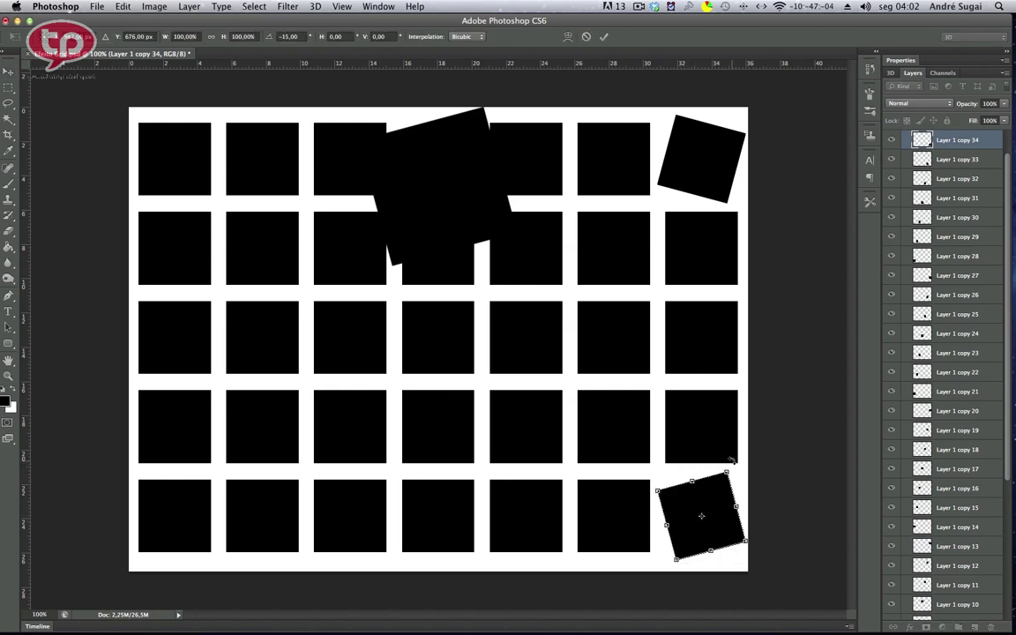
pyautogui.press('Return')
# Step: Scale the bottom-left square to 122.5% and tilt it and the top-left square by about 15°
pyautogui.click(168, 507)
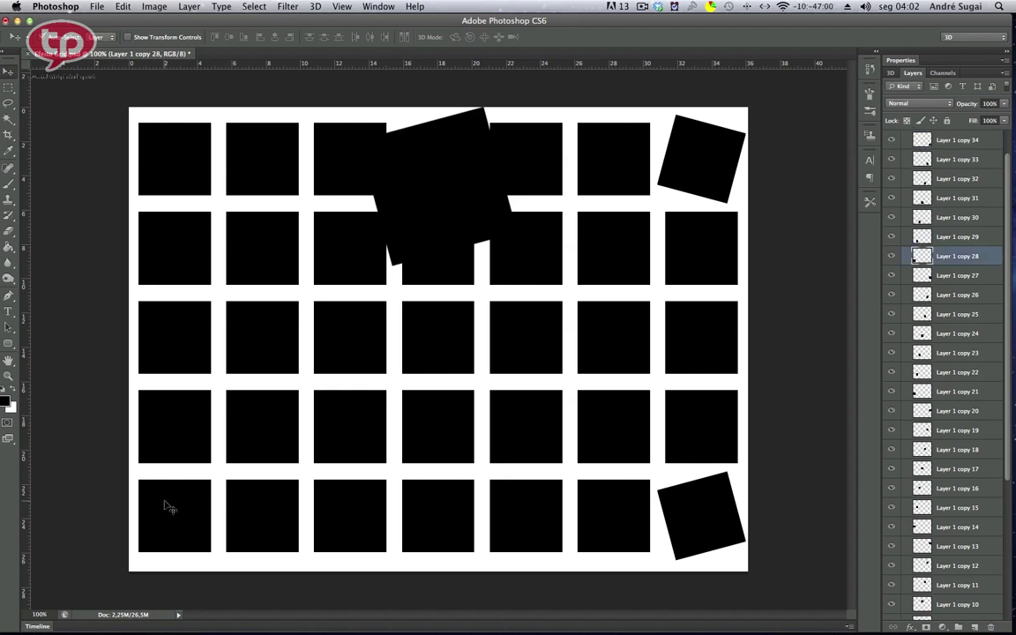
pyautogui.hotkey('ctrl', 't')
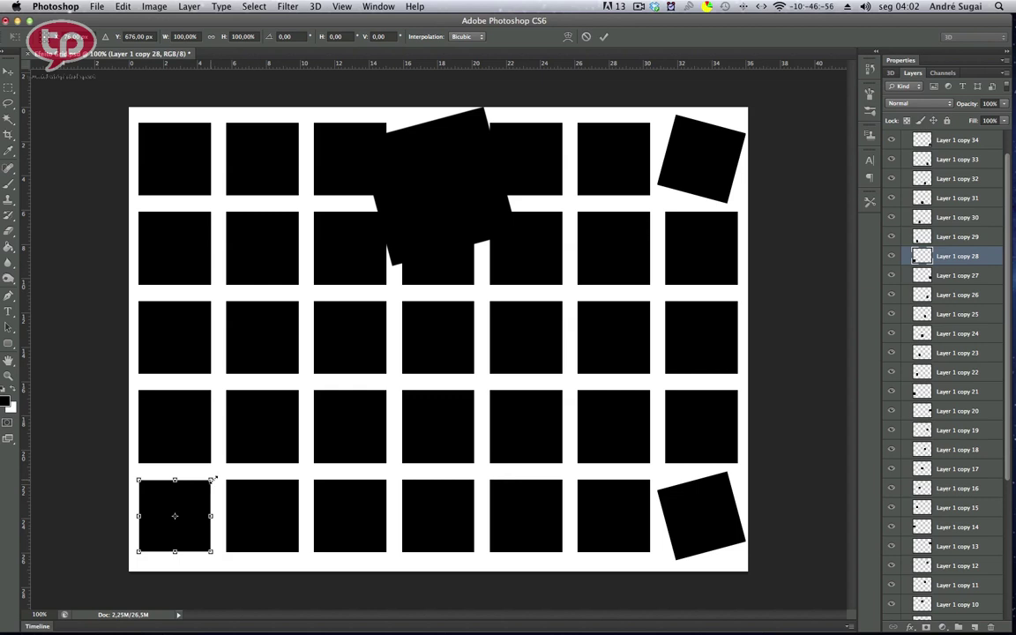
pyautogui.moveTo(214, 479); pyautogui.dragTo(226, 460)
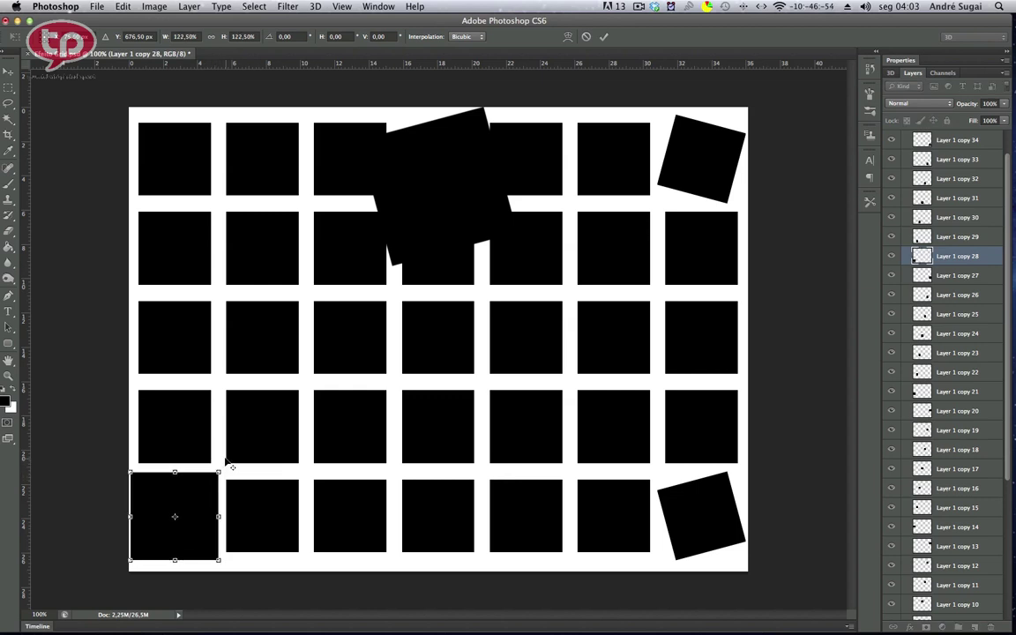
pyautogui.moveTo(224, 458); pyautogui.dragTo(237, 474)
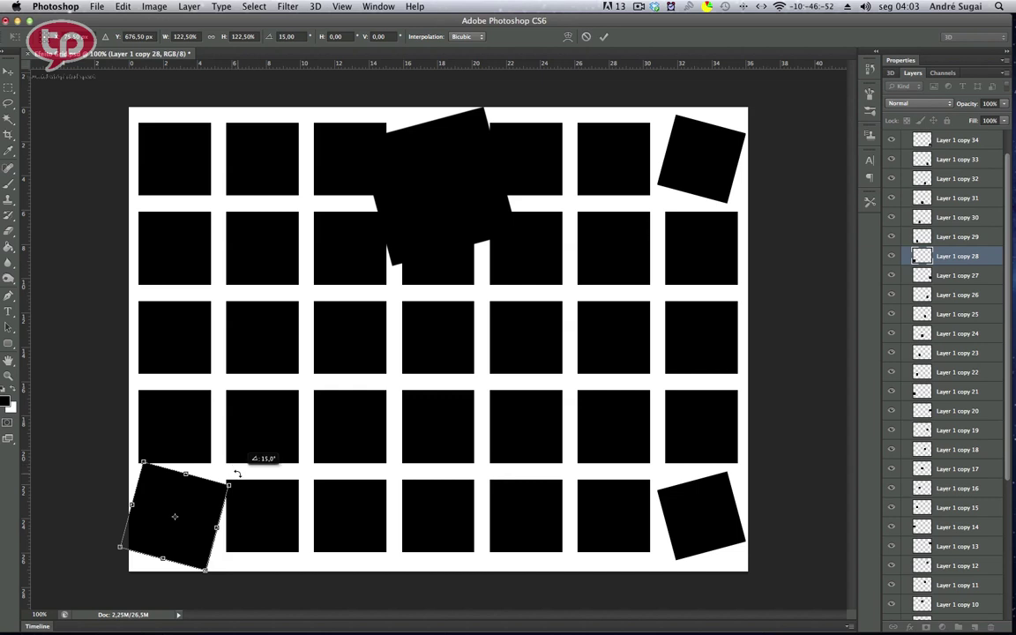
pyautogui.press('Return')
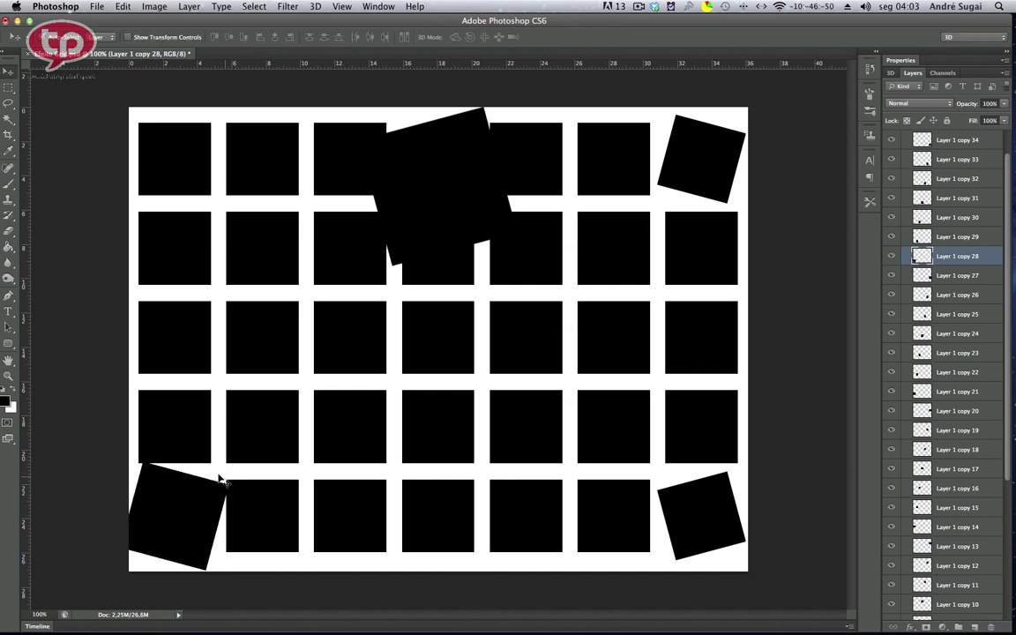
pyautogui.click(199, 166)
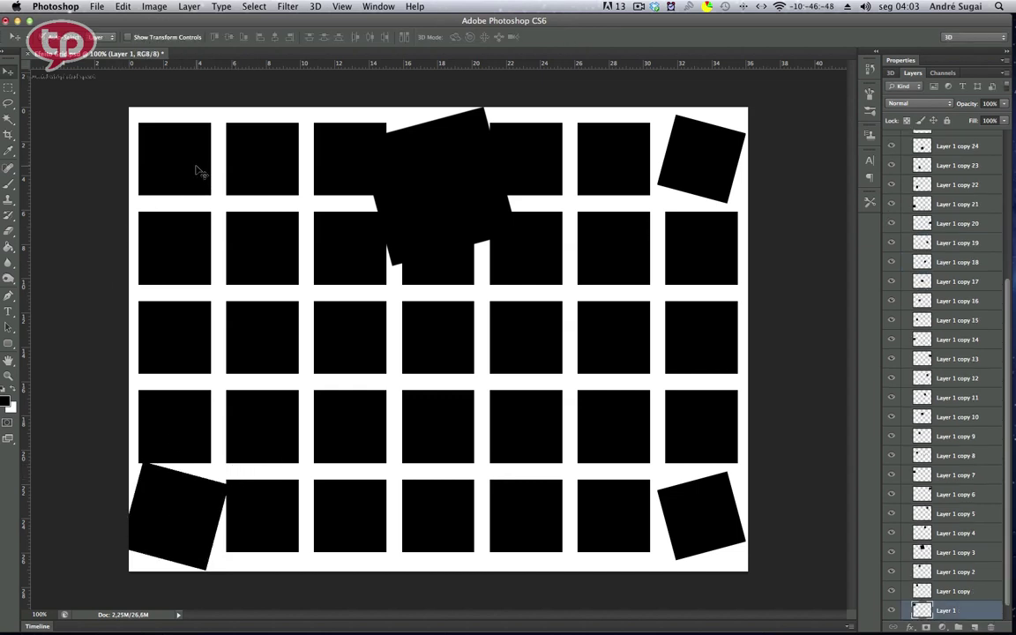
pyautogui.hotkey('ctrl', 't')
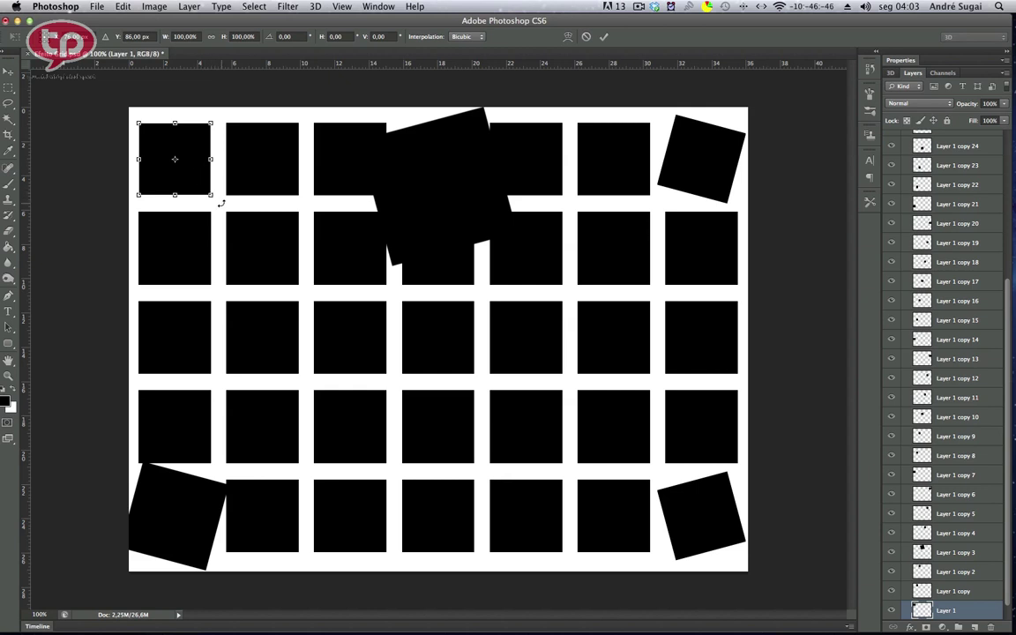
pyautogui.moveTo(221, 204); pyautogui.dragTo(232, 188)
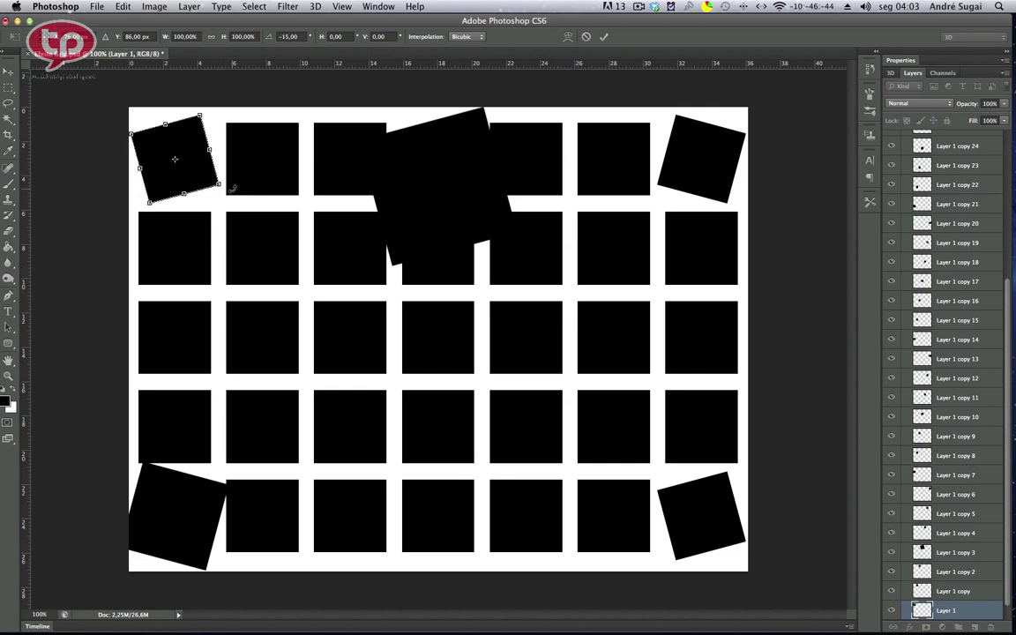
pyautogui.press('Return')
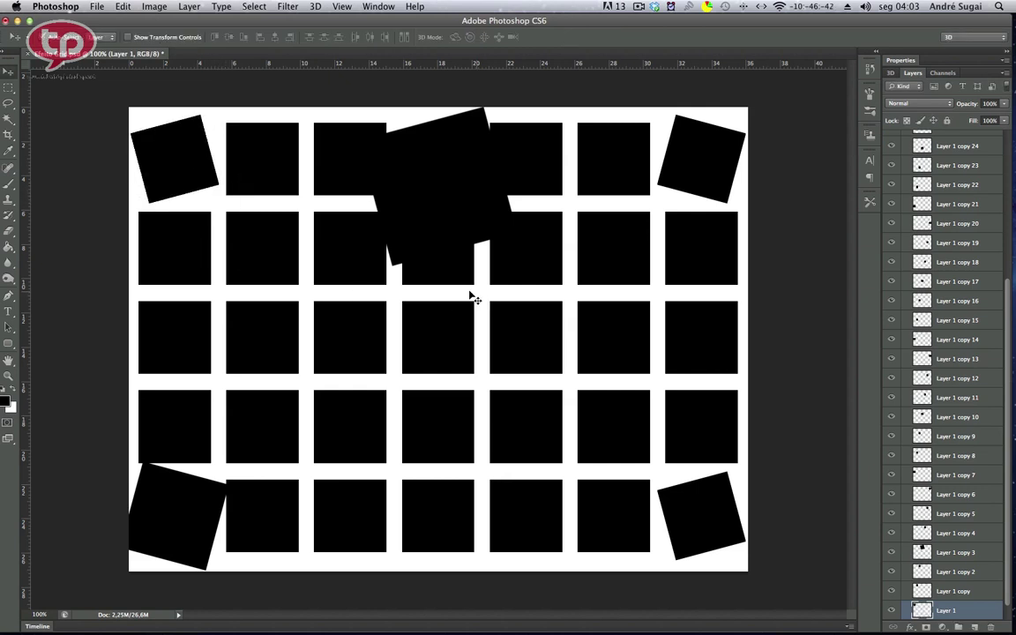
pyautogui.scroll(10, 908, 254)
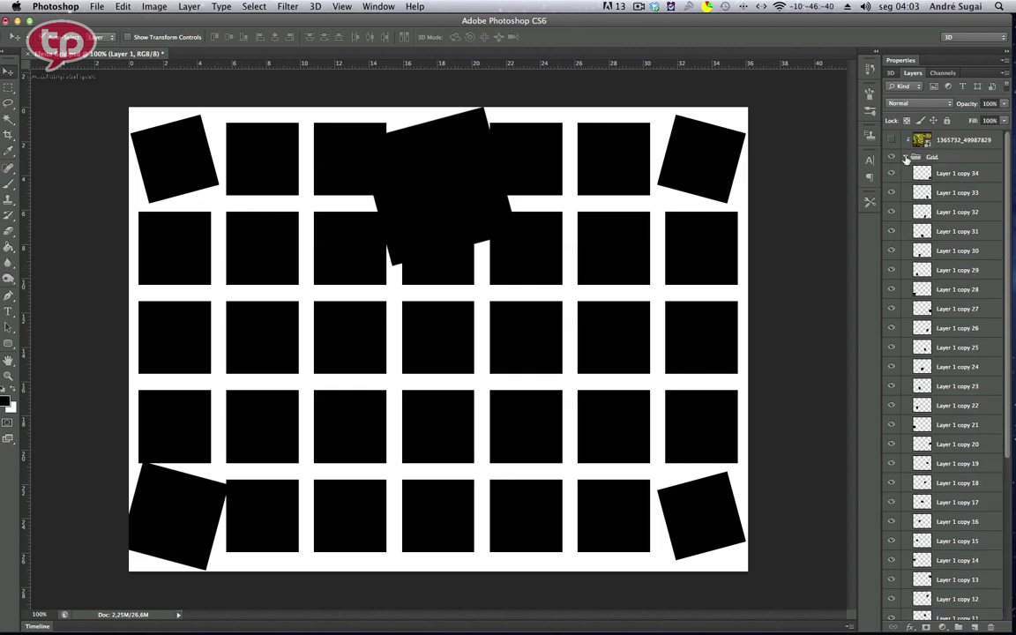
# Step: Preview the sunflower photo in the grid, then hide it again to see the squares
pyautogui.click(906, 157)
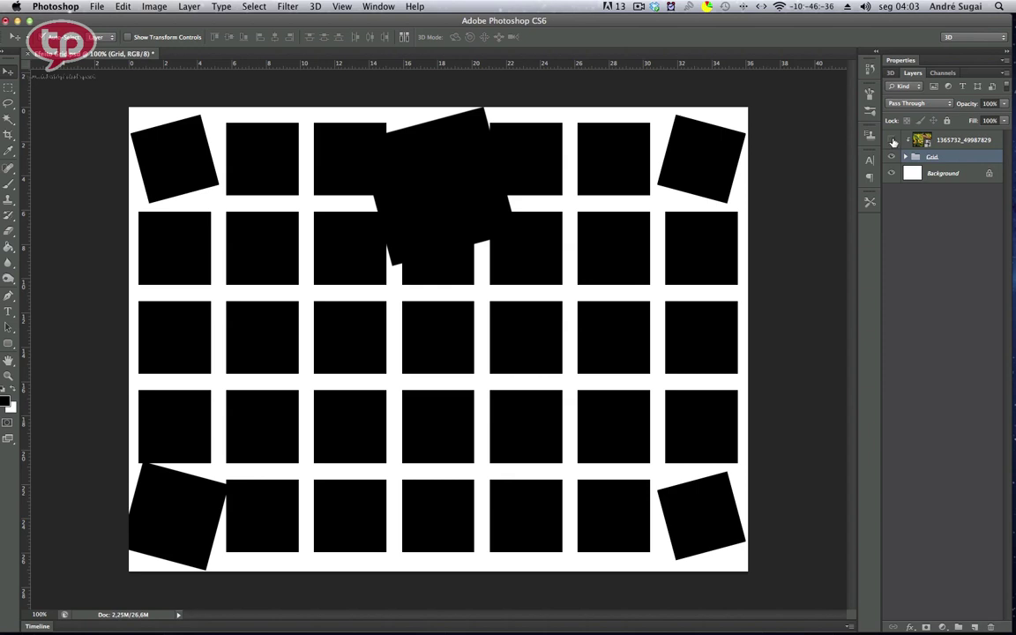
pyautogui.click(891, 141)
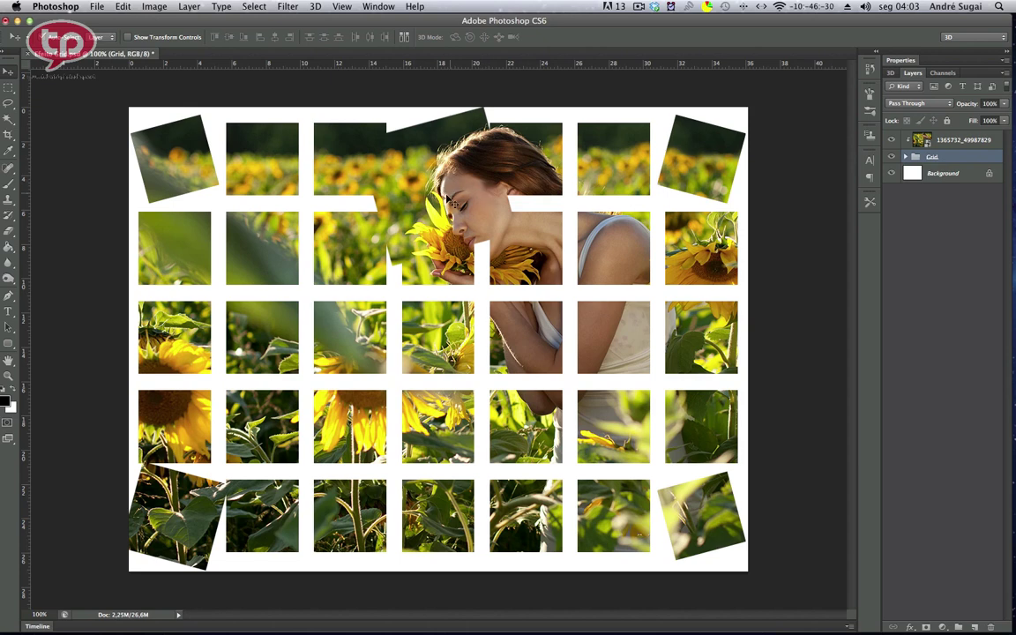
pyautogui.click(907, 157)
pyautogui.click(891, 140)
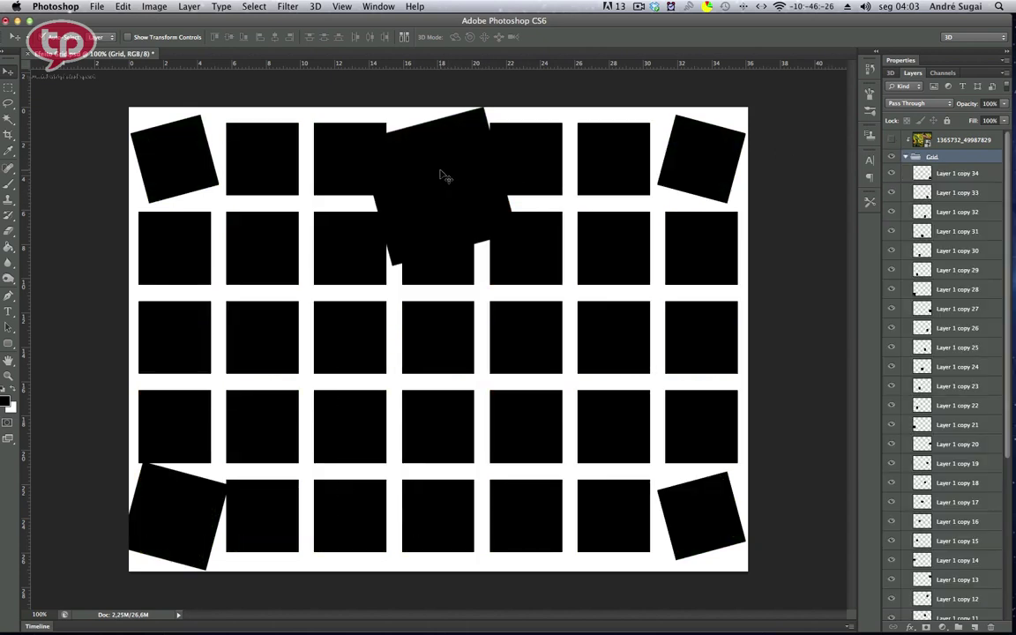
# Step: Enlarge the tilted top-centre square to about 127% and move it down about 20 px
pyautogui.click(445, 176)
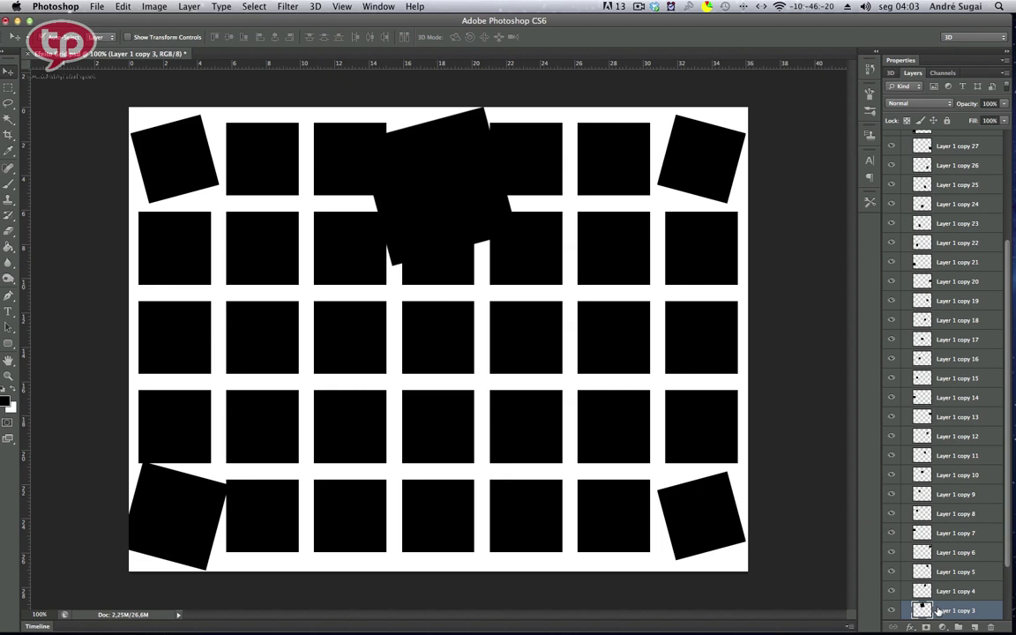
pyautogui.hotkey('ctrl', 't')
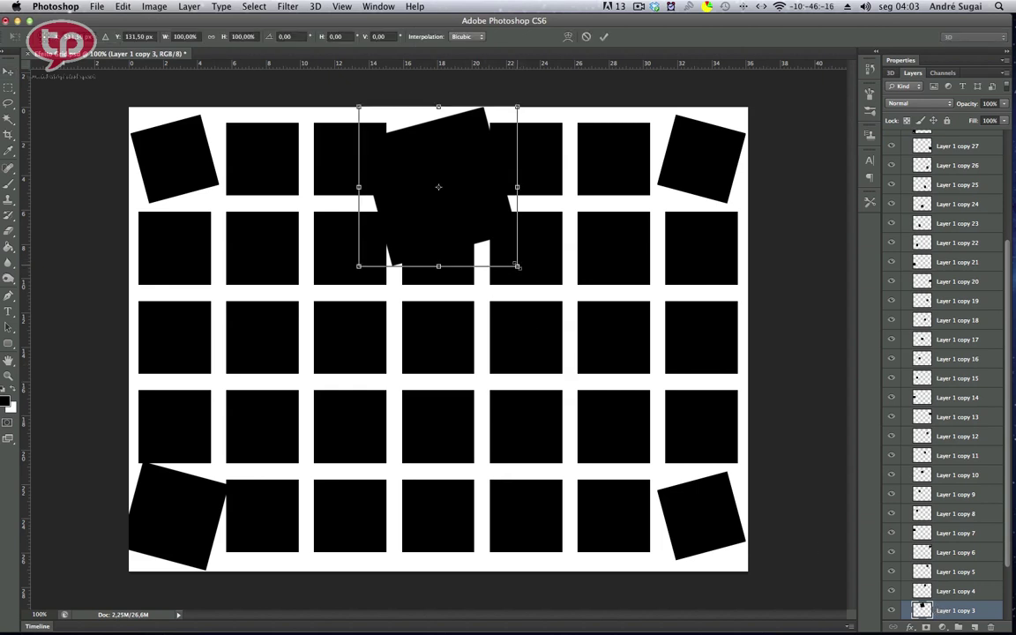
pyautogui.moveTo(517, 266); pyautogui.dragTo(543, 292)
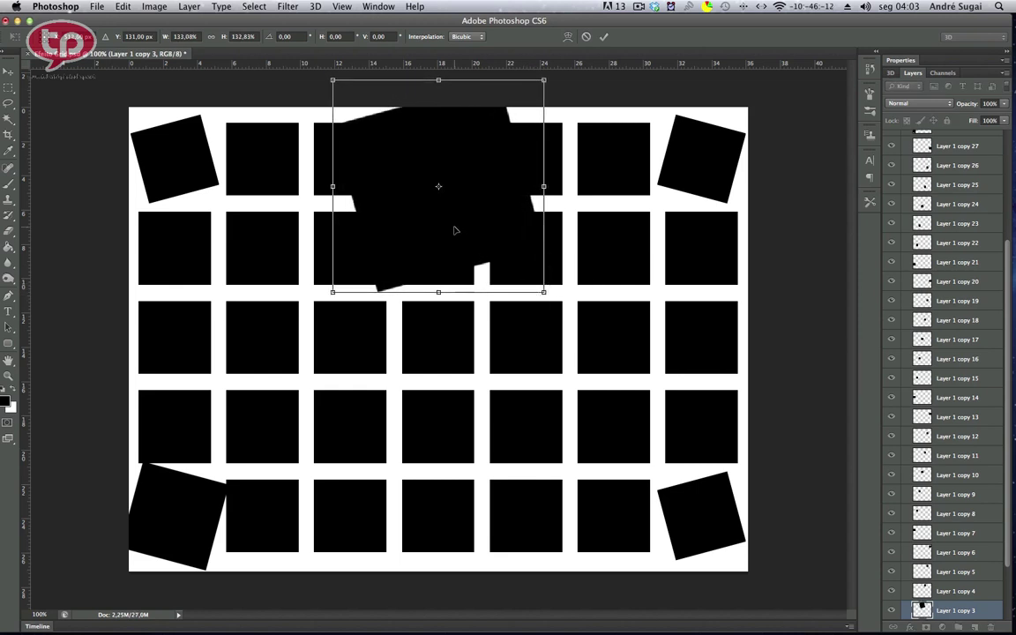
pyautogui.moveTo(454, 230); pyautogui.dragTo(491, 249)
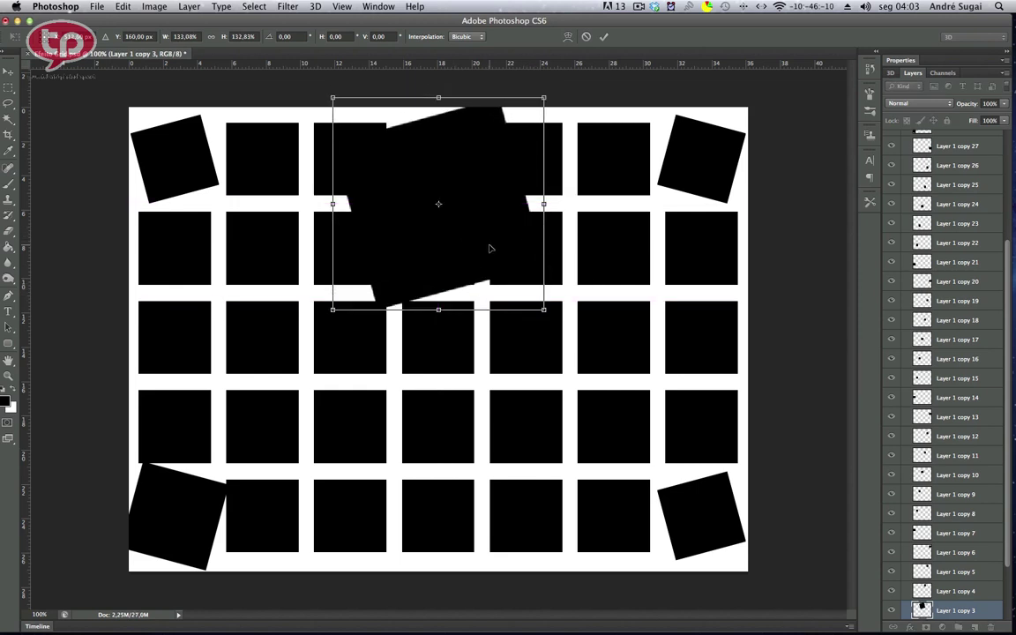
pyautogui.press('Return')
# Step: Collapse the Grid group and show the sunflower photo clipped into the squares
pyautogui.scroll(5, 909, 221)
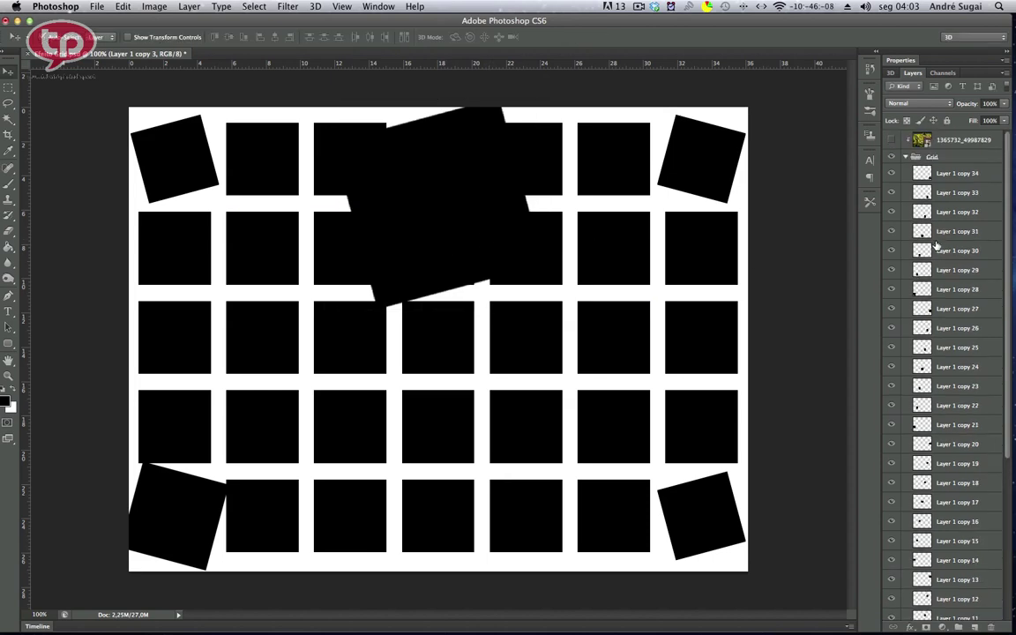
pyautogui.click(905, 156)
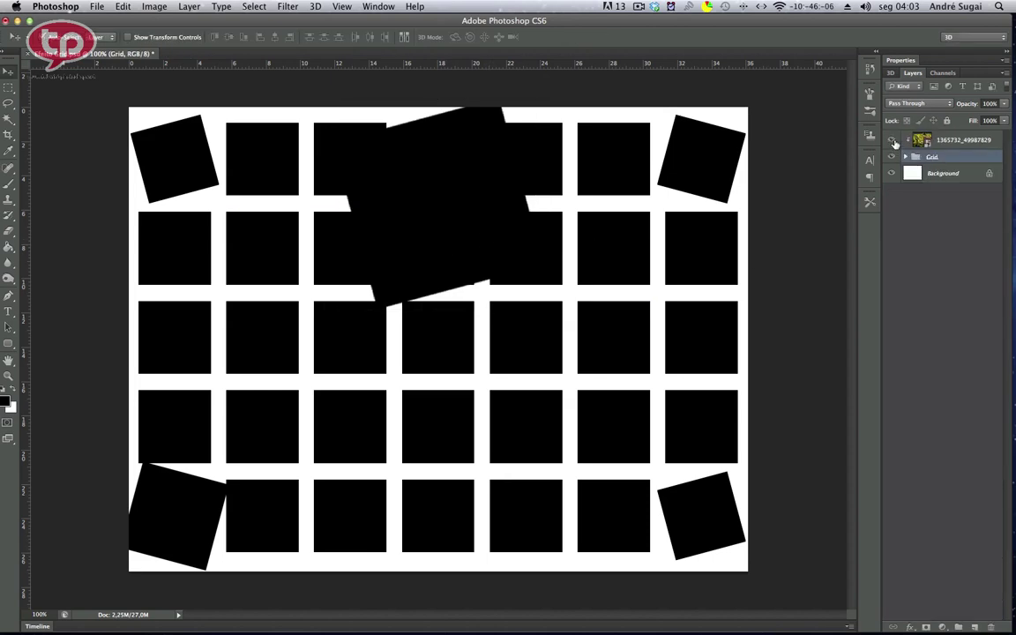
pyautogui.click(891, 140)
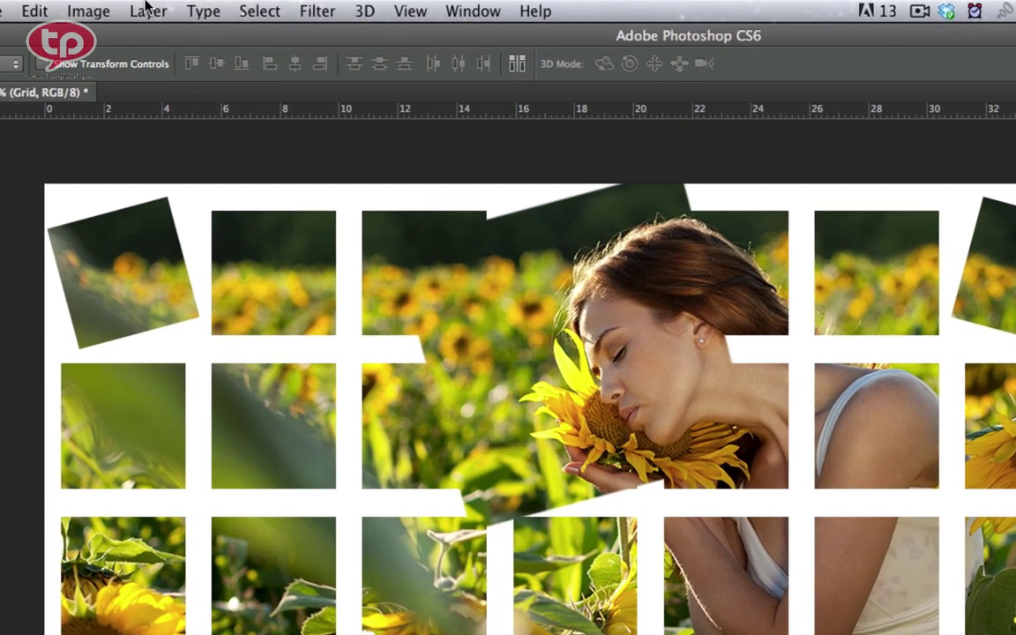
# Step: Add a 75% opacity Drop Shadow with 13 px distance to the Grid group
pyautogui.click(189, 6)
pyautogui.moveTo(174, 144)
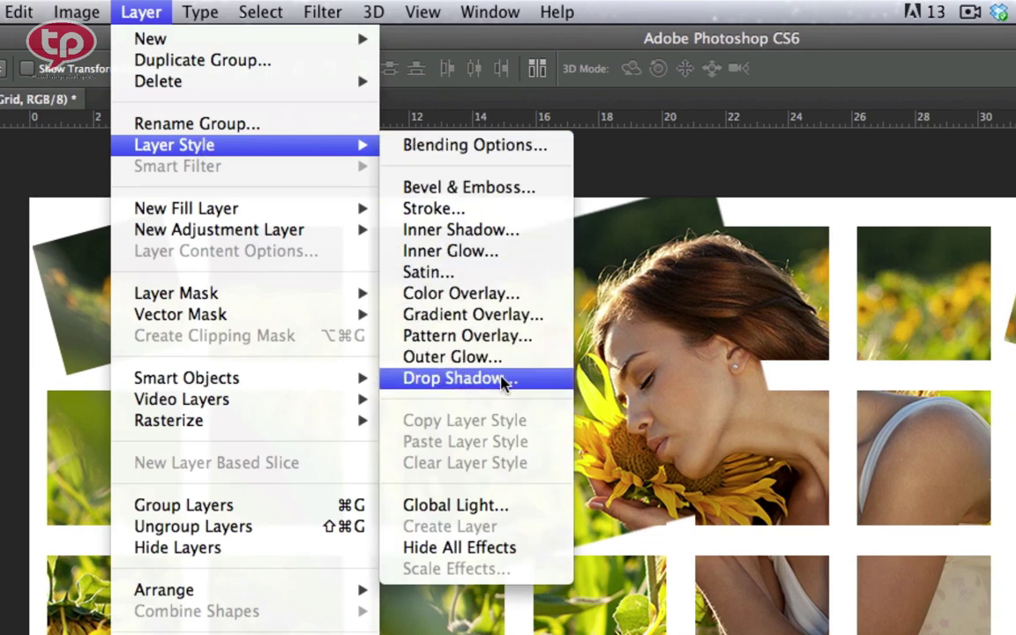
pyautogui.click(503, 379)
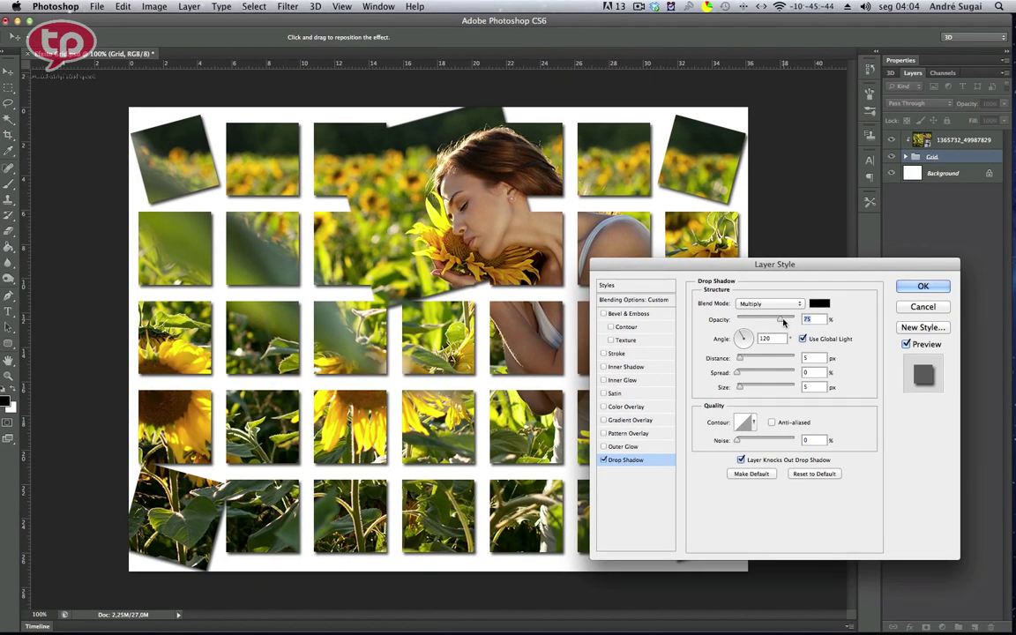
pyautogui.moveTo(739, 359); pyautogui.dragTo(740, 361)
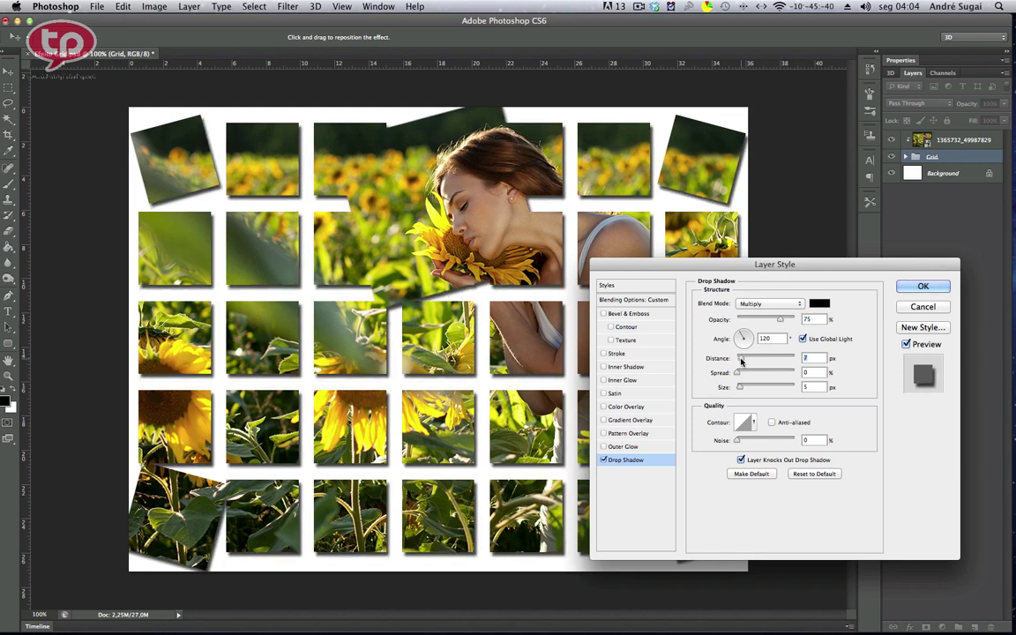
pyautogui.click(922, 286)
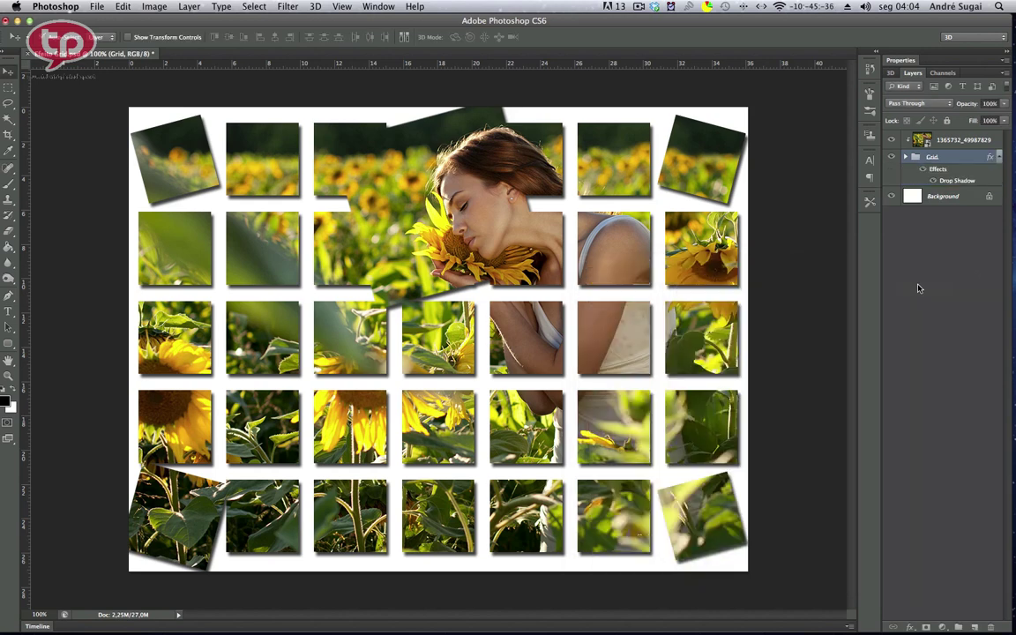